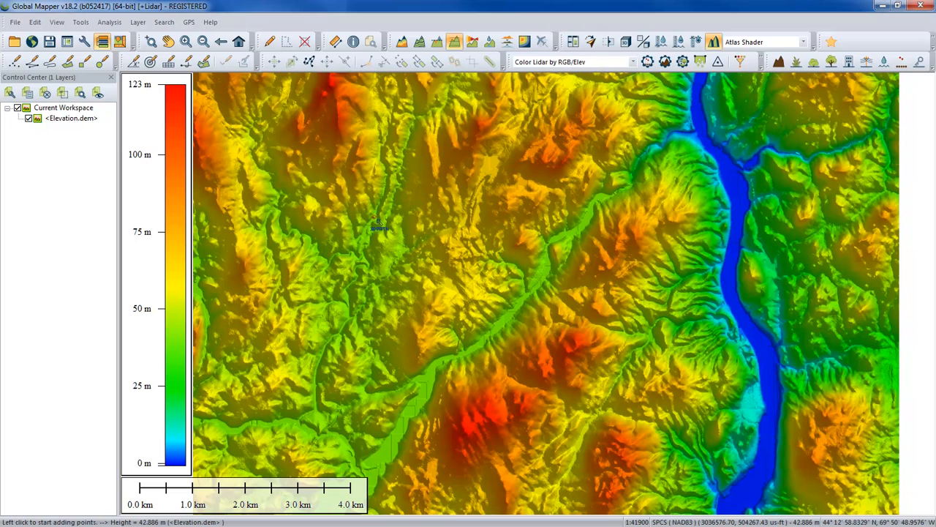
Draw a straight path profile about 4.06 km long southeast across the central green valley, view its cross-section, and close the profile.
click(375, 218)
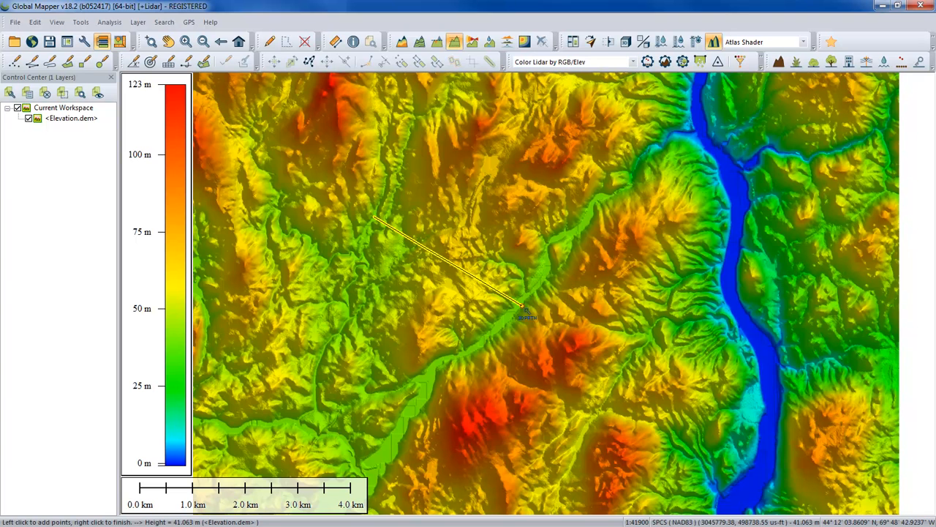
right_click(553, 334)
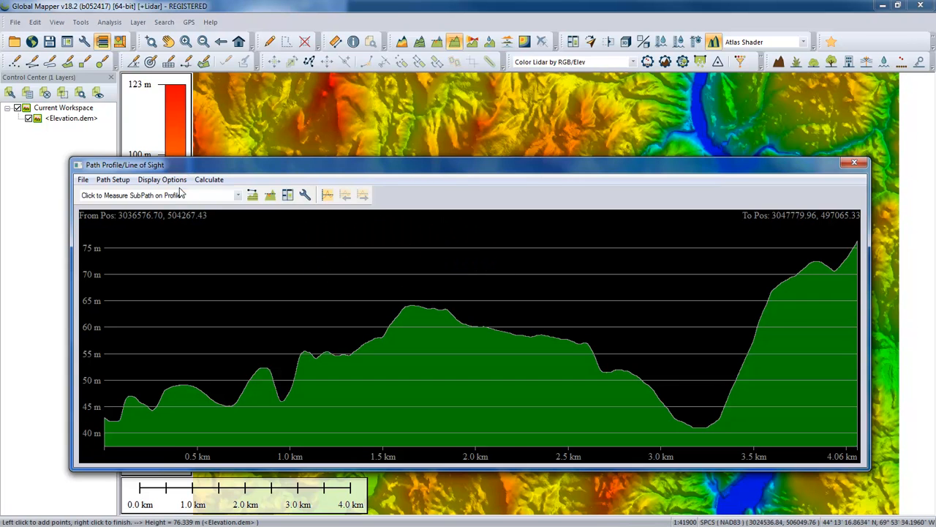
click(152, 183)
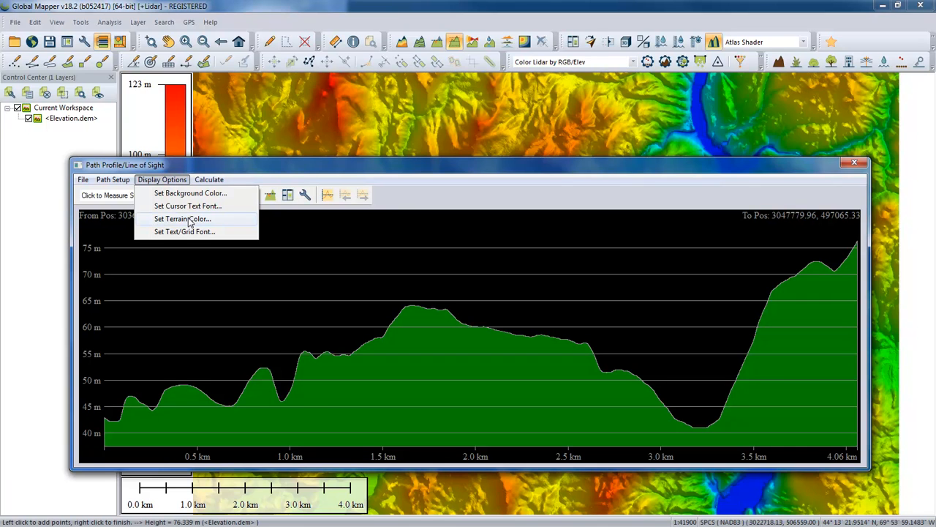
click(423, 169)
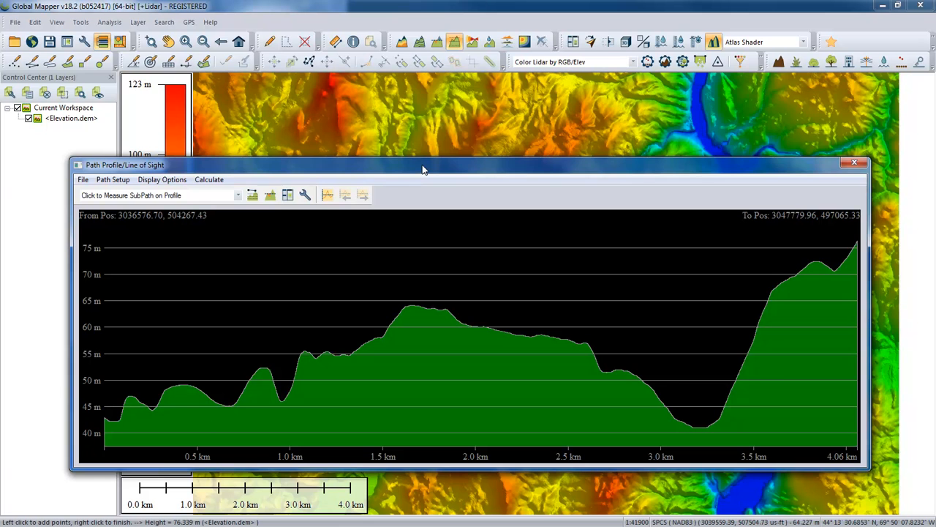
click(855, 163)
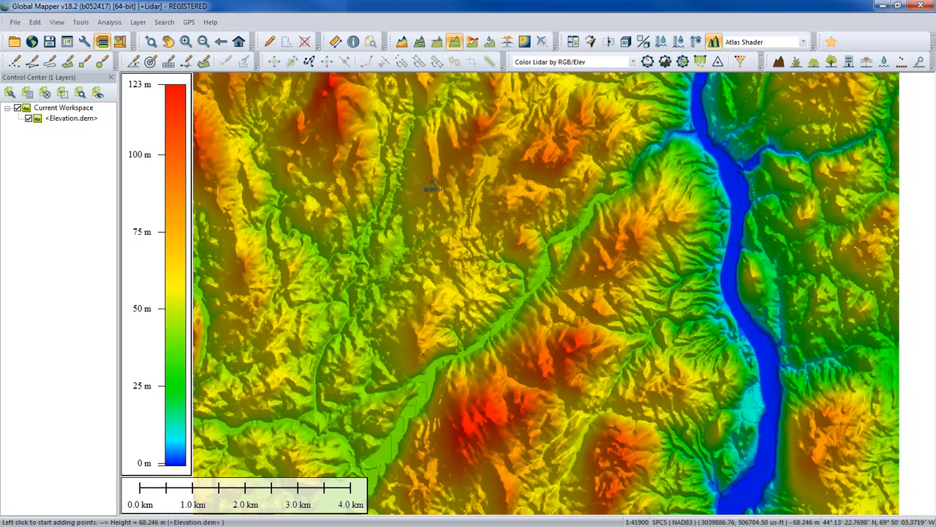
Enable the display of a series of profiles perpendicular to the path in the path profile settings.
right_click(420, 223)
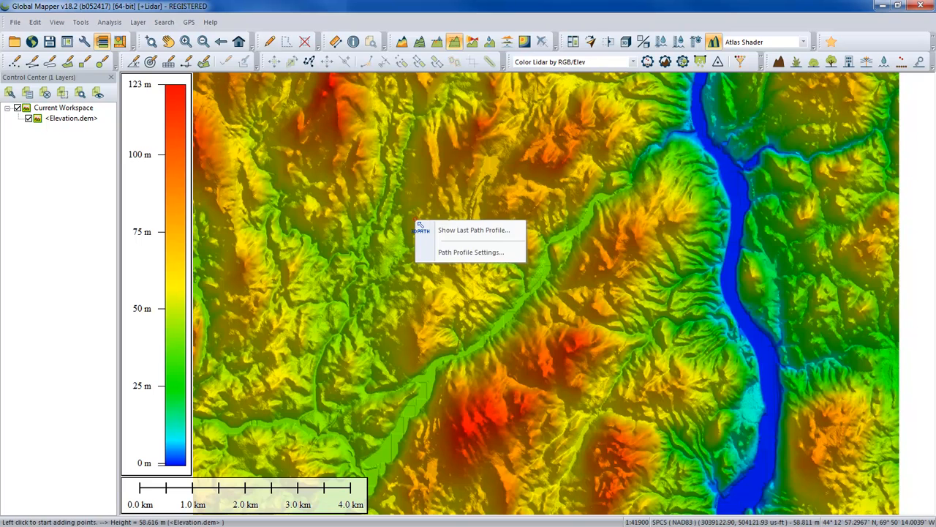
click(463, 252)
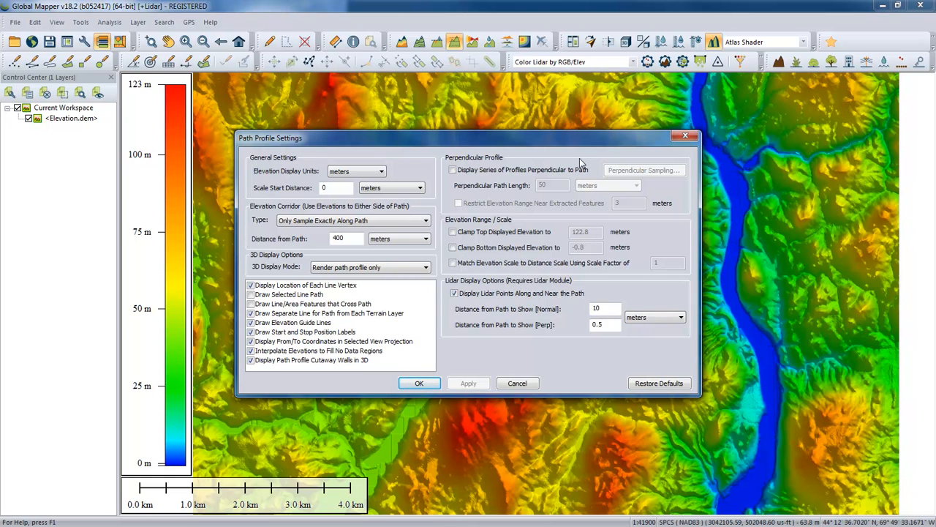
click(453, 171)
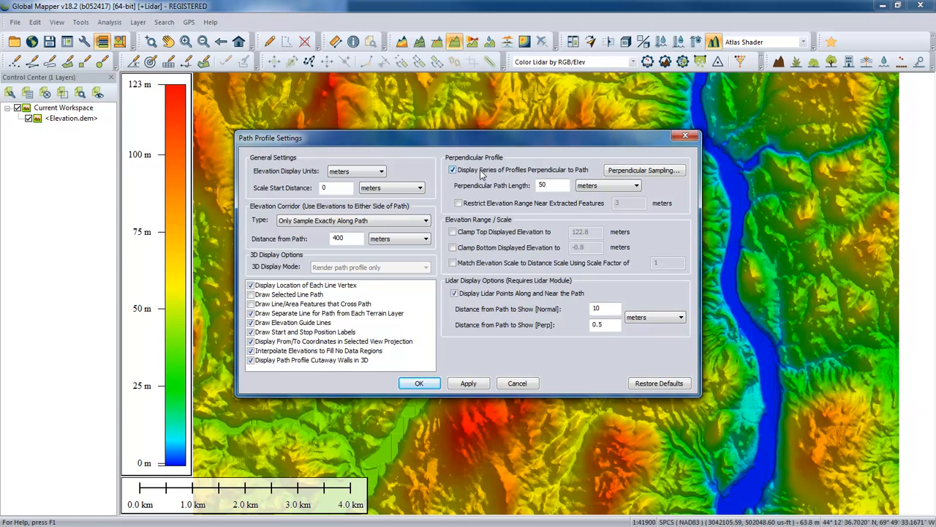
Configure perpendicular sampling at a fixed distance interval of 10 meters, without keeping all original vertices.
click(619, 171)
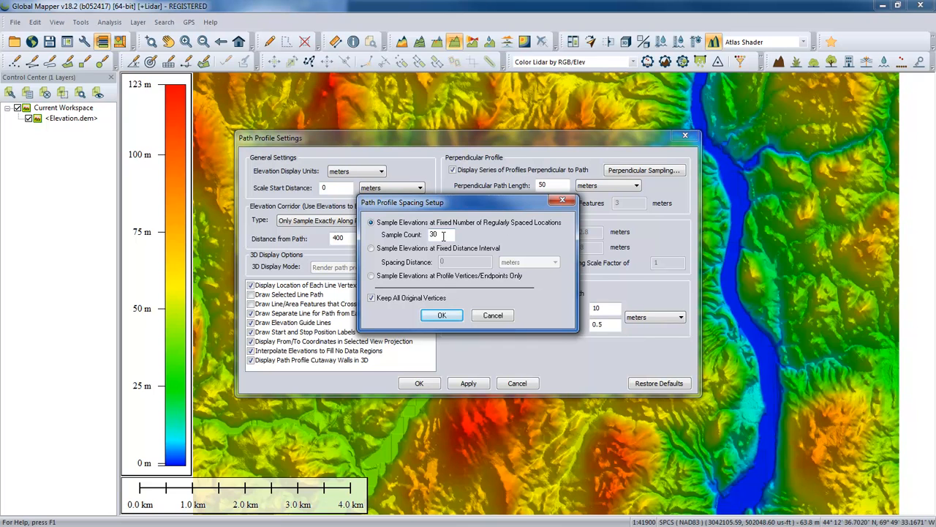
click(371, 248)
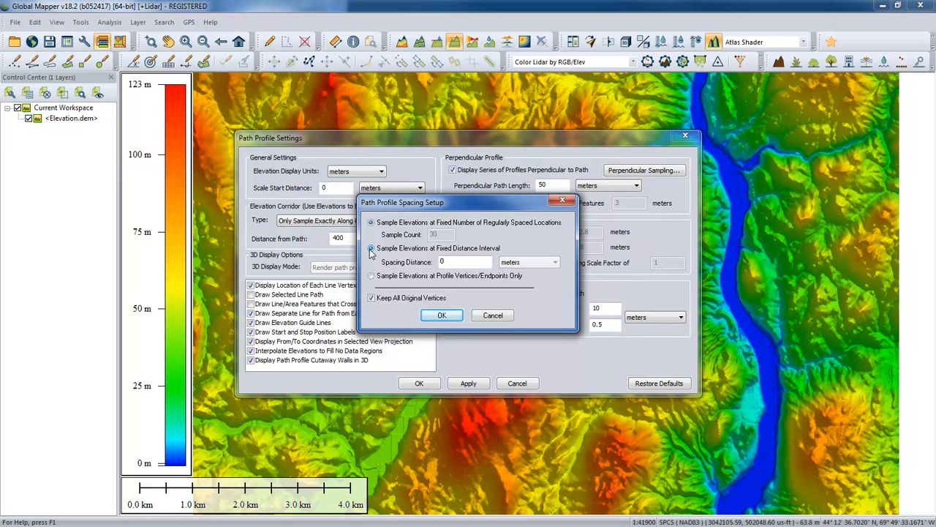
double_click(443, 262)
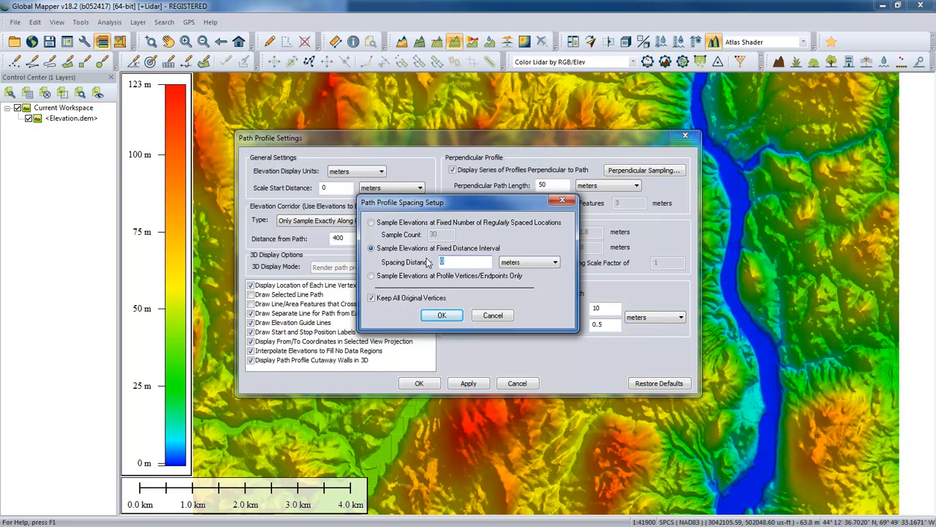
text(10)
click(371, 299)
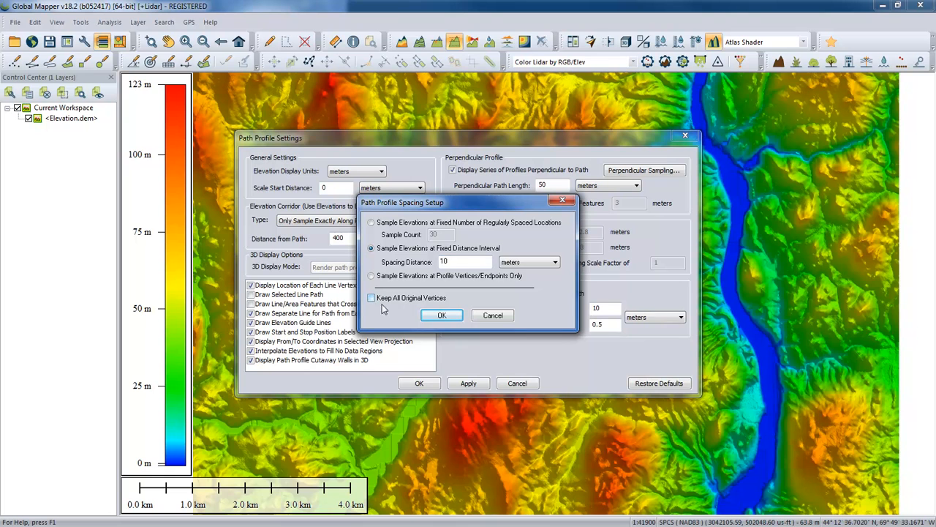
click(442, 317)
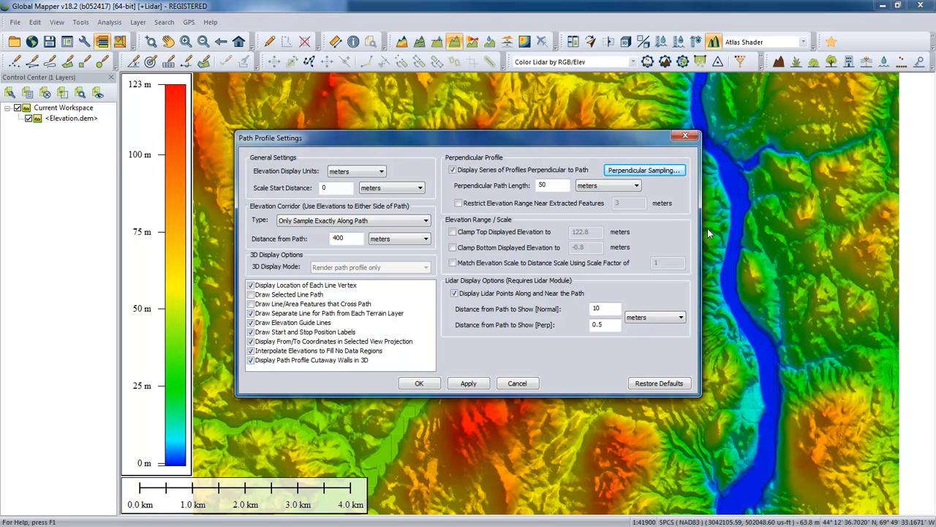
Set the perpendicular path length to 2 kilometers and apply the path profile settings.
drag(555, 186, 538, 187)
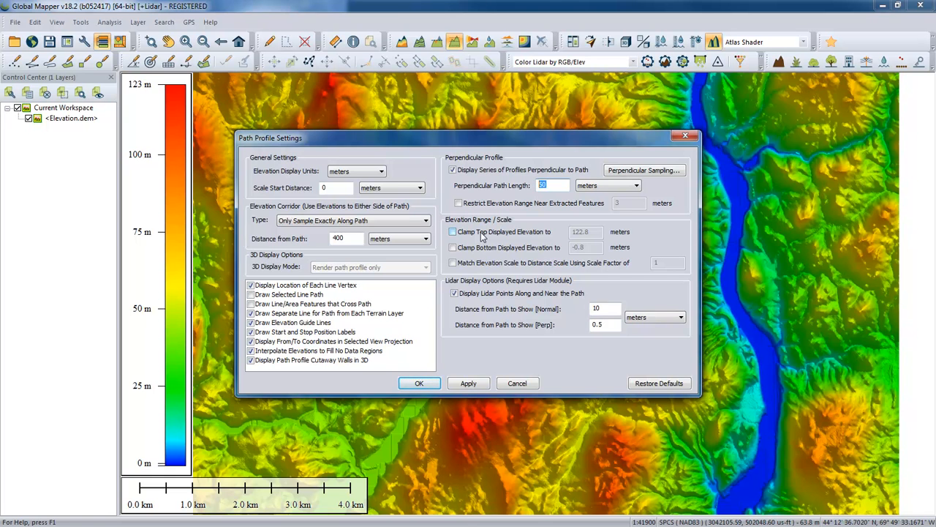
text(2)
click(609, 186)
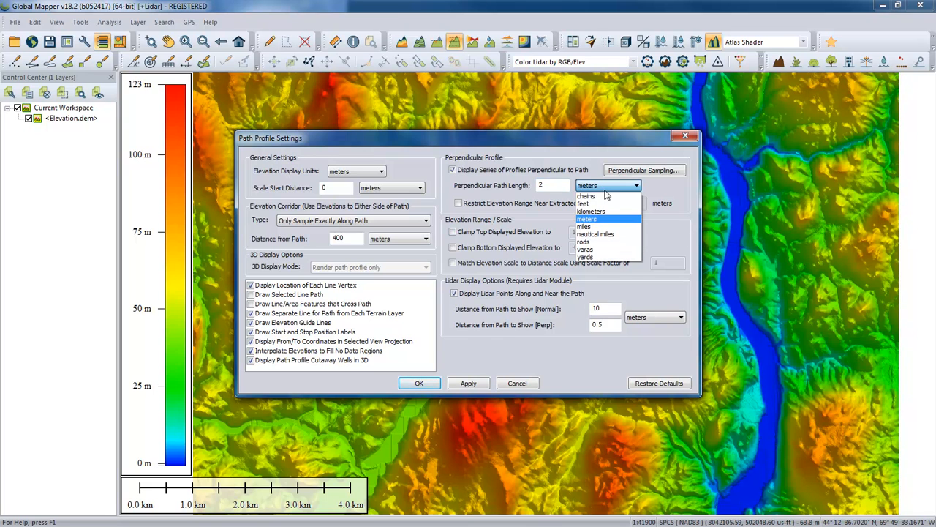
click(607, 211)
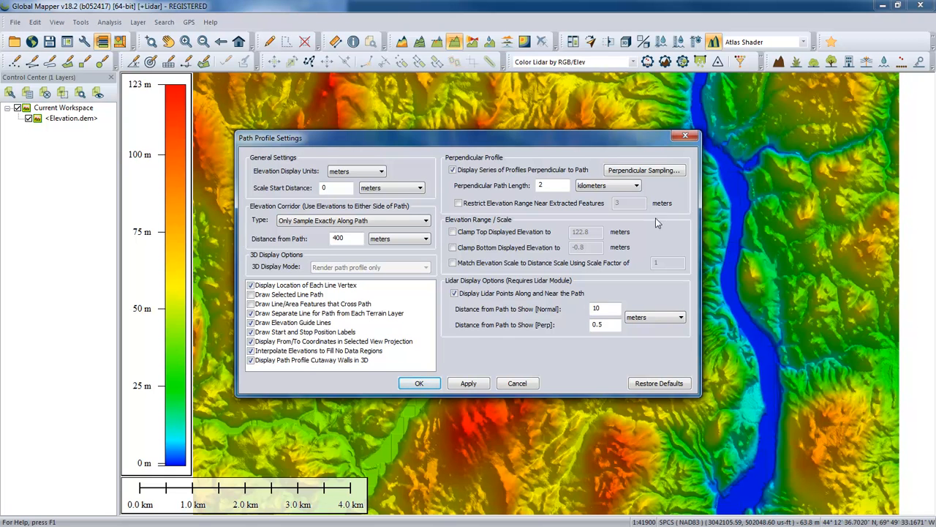
drag(502, 144, 468, 133)
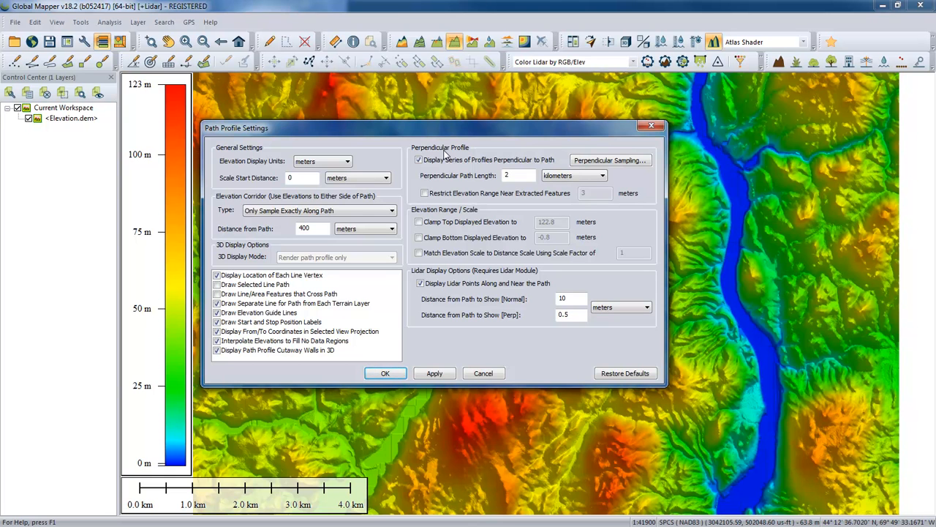
click(385, 375)
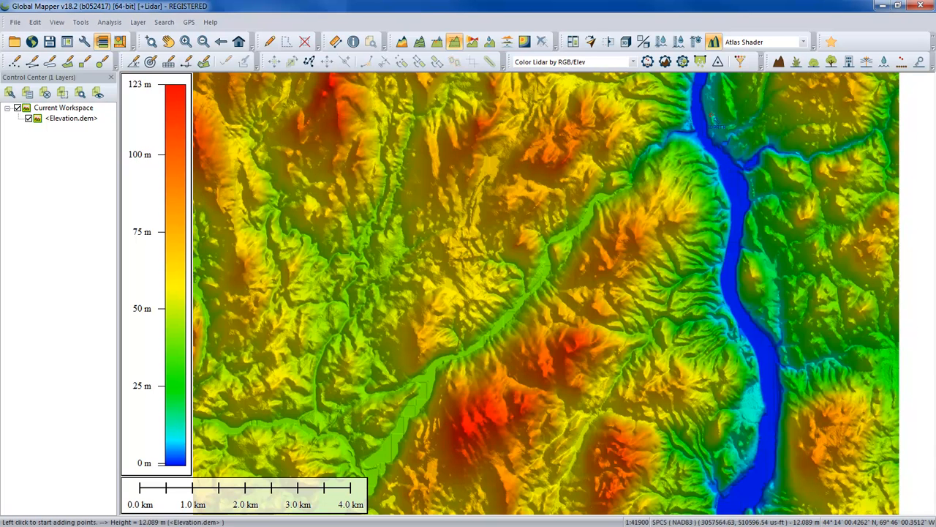
Draw a multi-vertex profile path down the middle of the blue river, from near the map's north edge to its southern stretch.
click(644, 98)
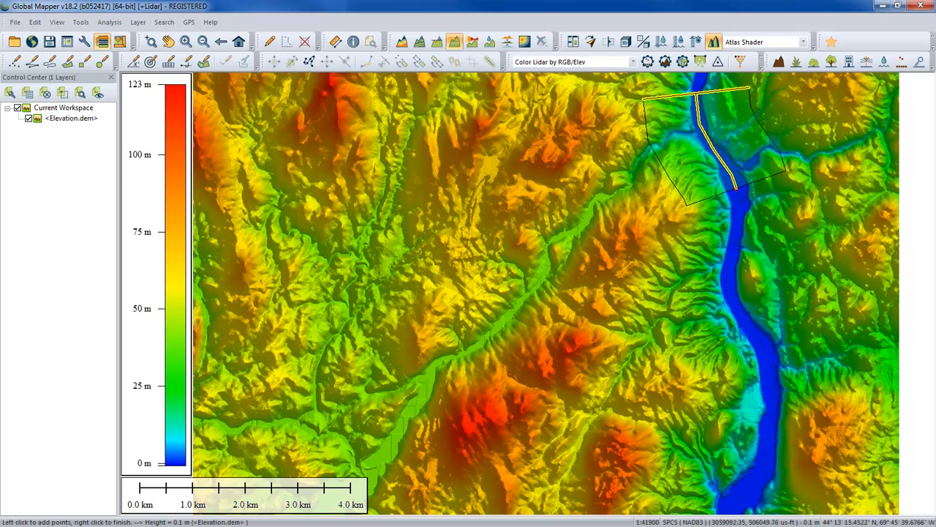
click(738, 199)
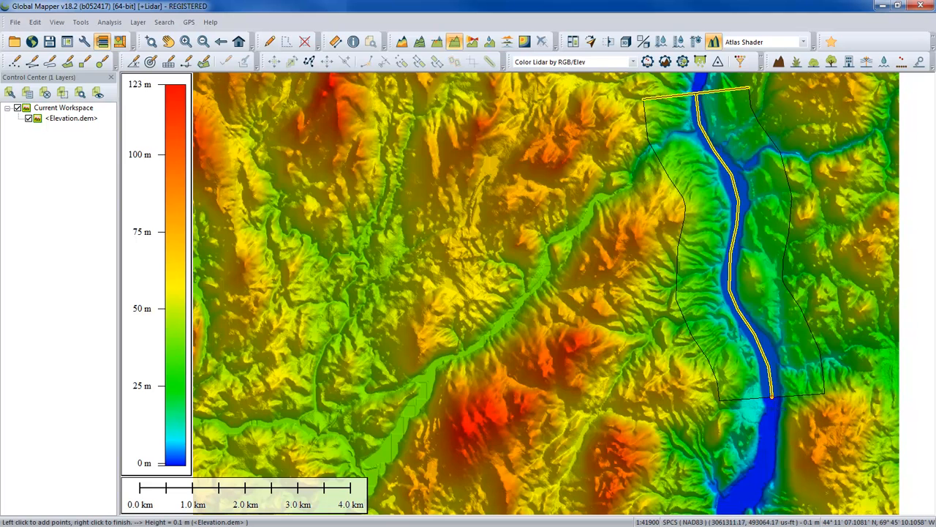
right_click(772, 397)
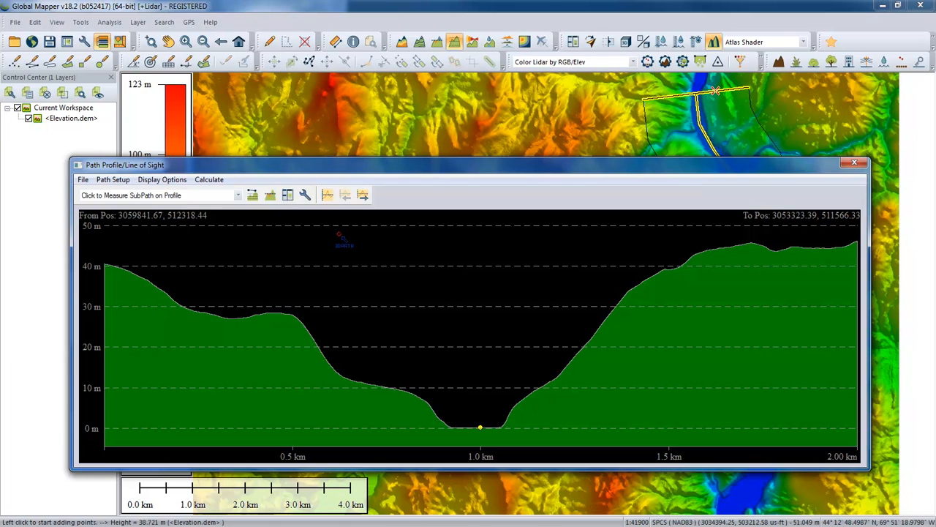
Step forward through the perpendicular profiles from the river path's north end to just before its first bend.
click(363, 196)
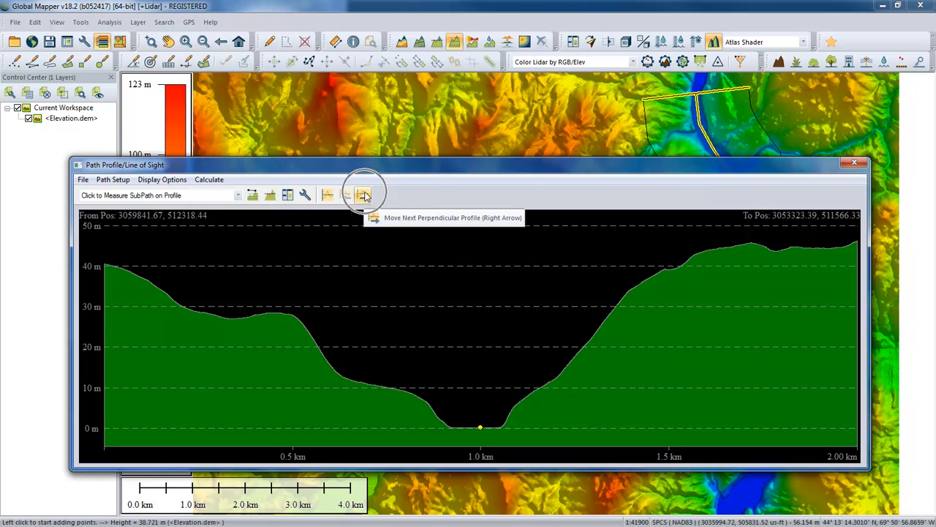
click(363, 195)
click(363, 195)
click(364, 195)
click(363, 195)
click(363, 196)
click(364, 195)
click(364, 195)
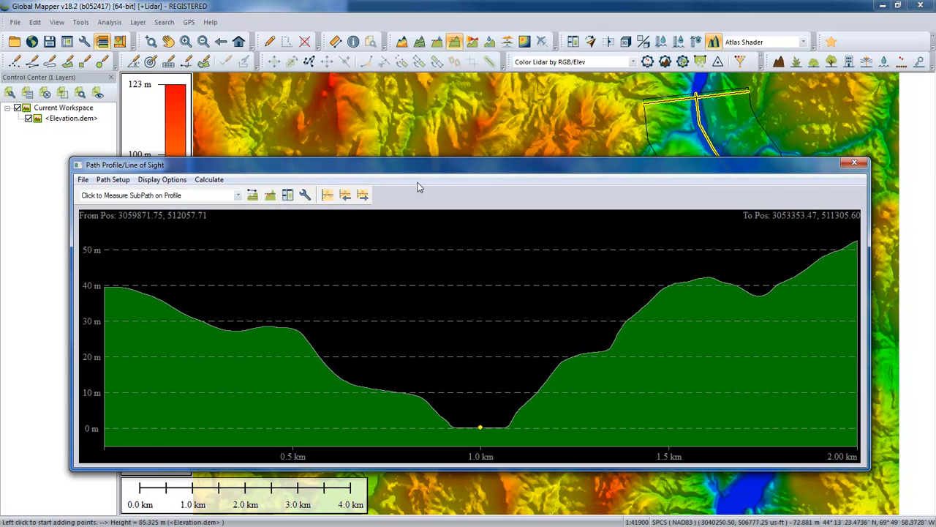
click(364, 195)
click(363, 195)
click(363, 195)
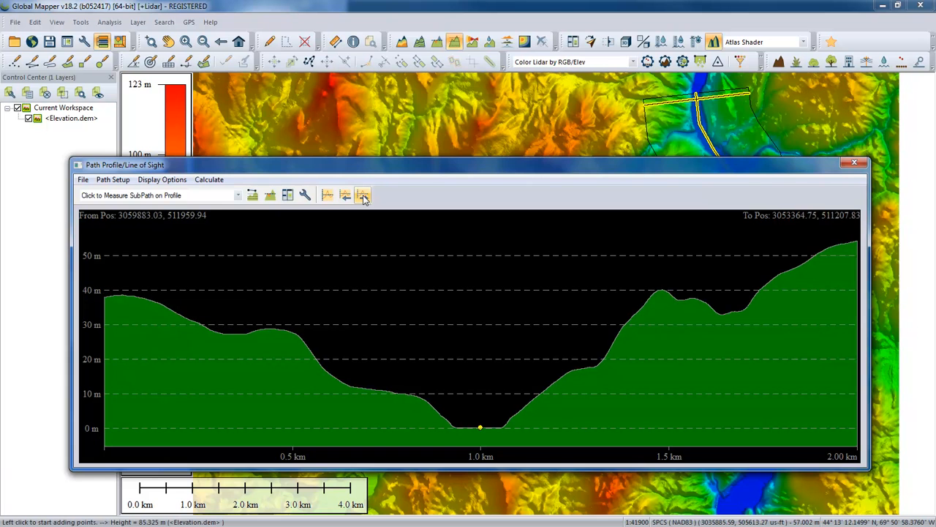
click(364, 196)
click(364, 195)
click(363, 195)
click(364, 196)
click(364, 195)
click(363, 196)
click(363, 195)
click(364, 195)
click(364, 196)
click(364, 195)
click(363, 195)
click(363, 196)
click(363, 195)
click(363, 195)
click(363, 195)
click(363, 196)
click(364, 196)
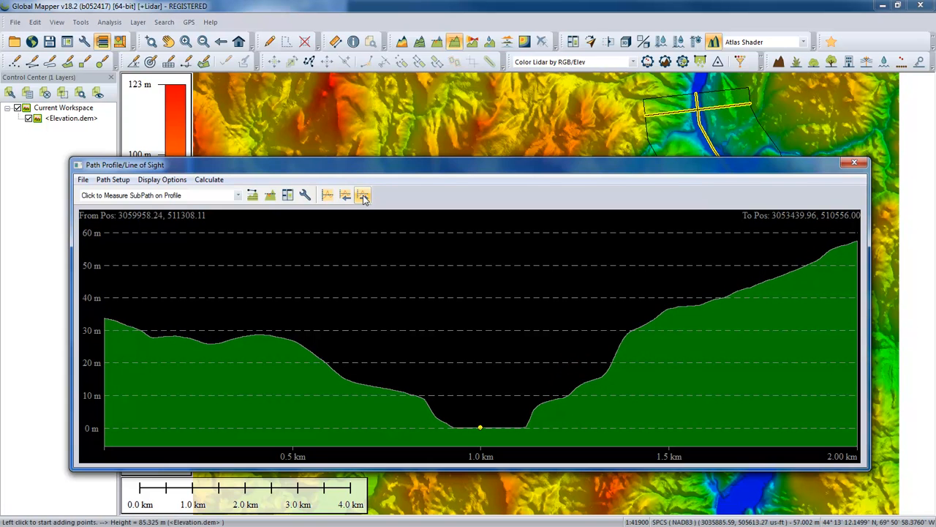
click(364, 195)
click(364, 195)
click(363, 196)
click(364, 195)
click(364, 196)
click(364, 195)
click(363, 196)
click(363, 196)
click(363, 196)
click(363, 195)
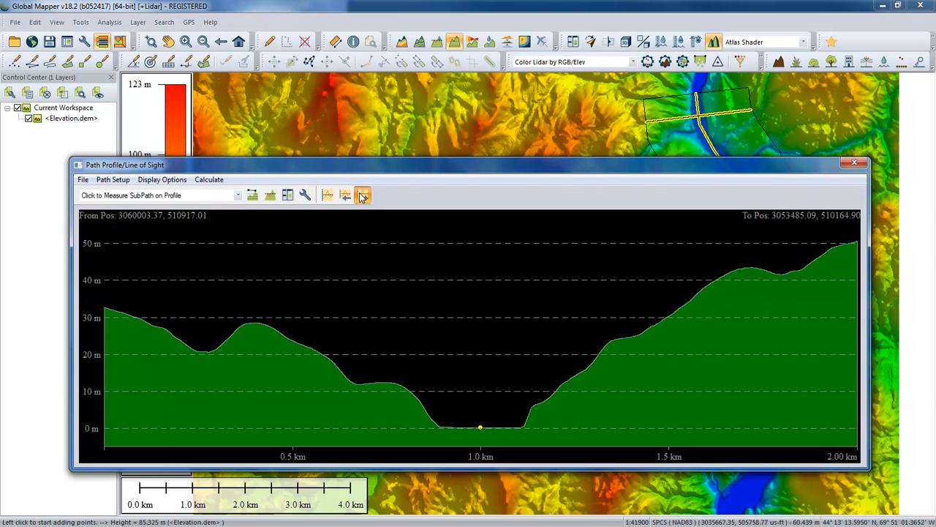
click(364, 196)
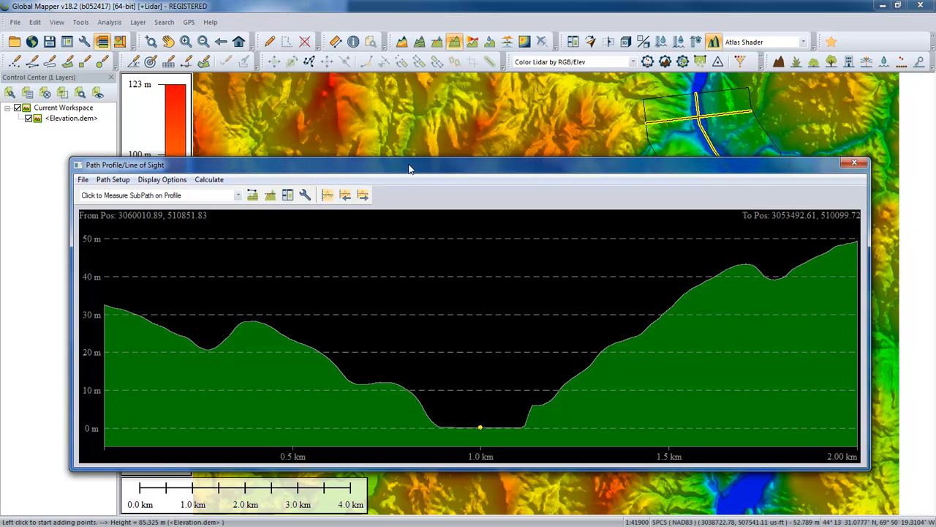
Advance the perpendicular profiles past the river path's first bend and further downstream to examine the changing valley cross-sections.
key(Right)
key(Right)
key(Right)
key(Right)
key(Right)
key(Right)
key(Right)
key(Right)
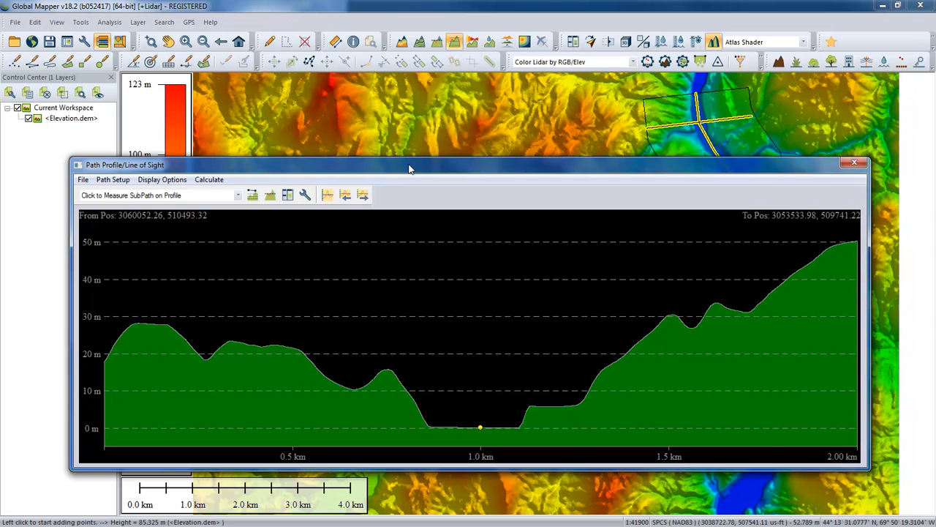
key(Right)
key(Right)
key(Right)
key(Right)
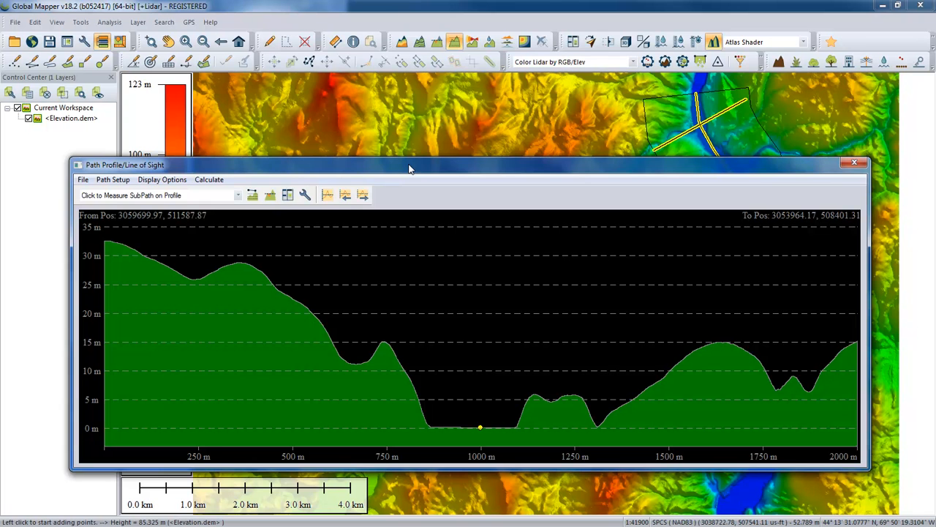
key(Right)
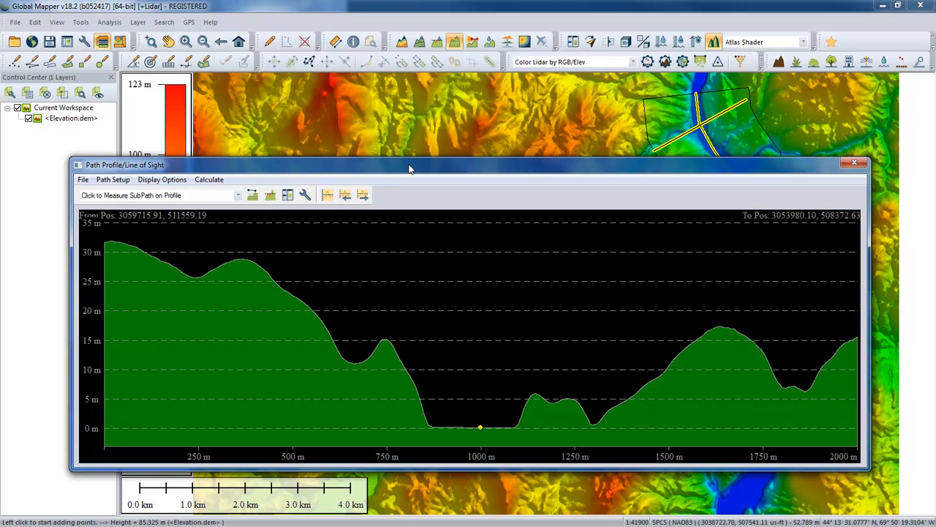
key(Right)
key(Right)
key(Right)
key(Right)
key(Right)
key(Right)
key(Right)
key(Right)
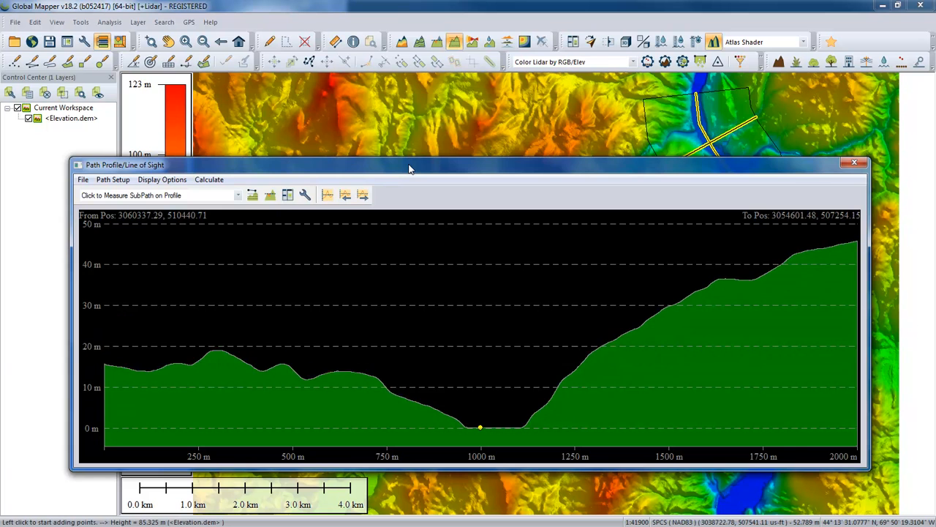
key(Right)
key(Right)
key(Right)
key(Right)
key(Right)
key(Right)
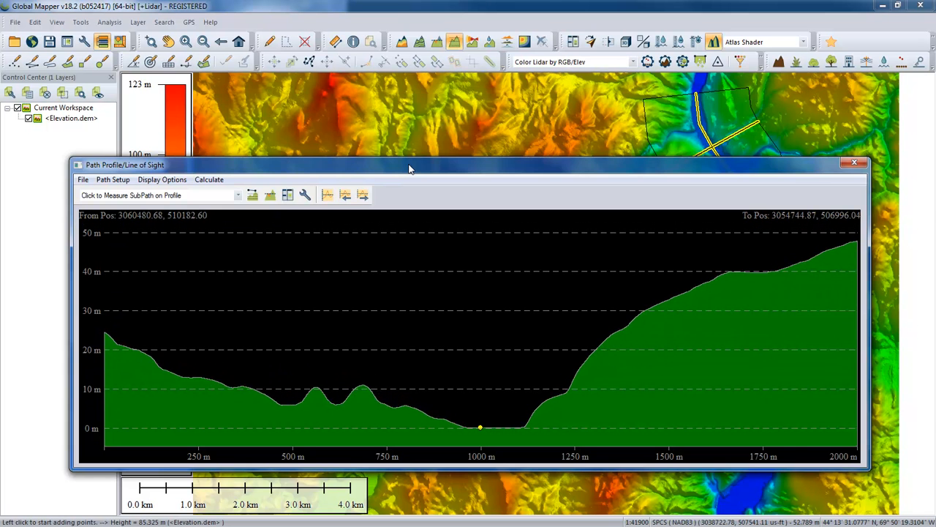
key(Right)
key(Right)
key(Right)
key(Right)
key(Right)
key(Right)
key(Right)
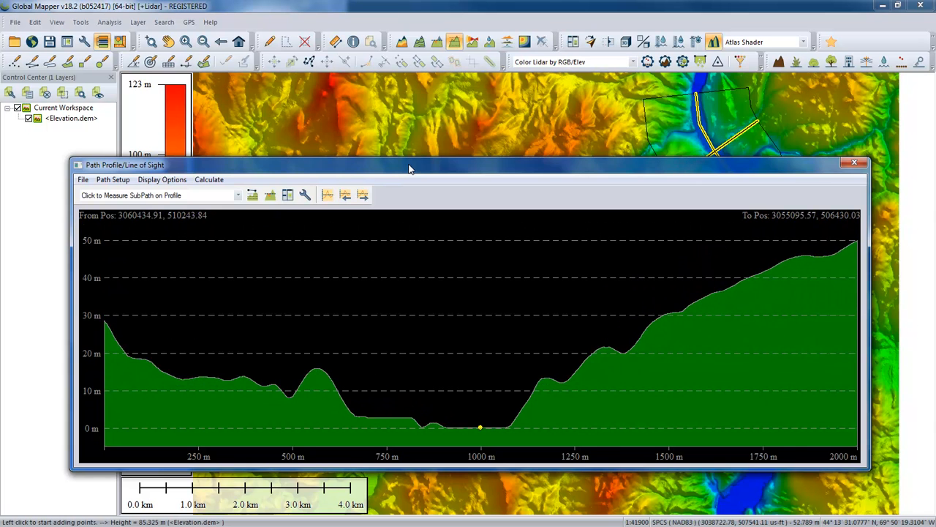
key(Right)
key(Right)
key(Right)
key(Right)
key(Right)
key(Right)
key(Right)
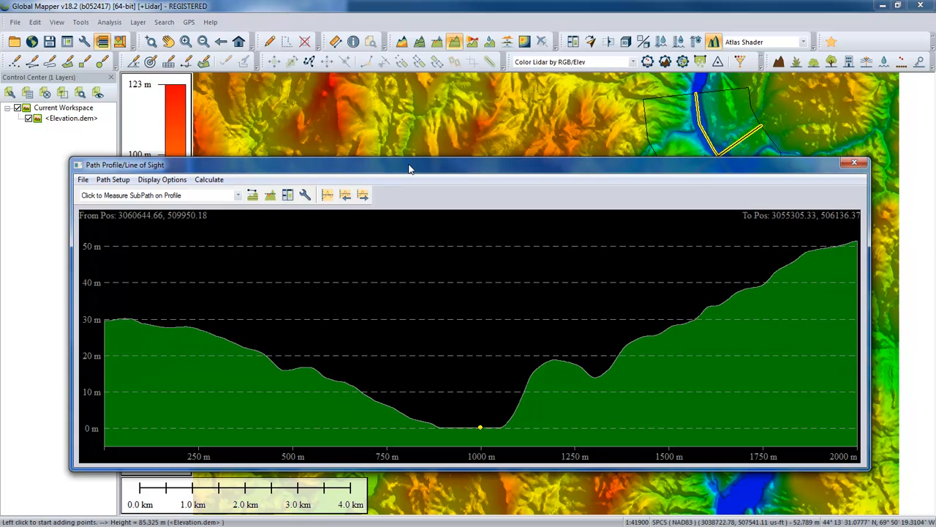
key(Right)
key(Right)
key(Right)
key(Right)
key(Right)
key(Right)
key(Right)
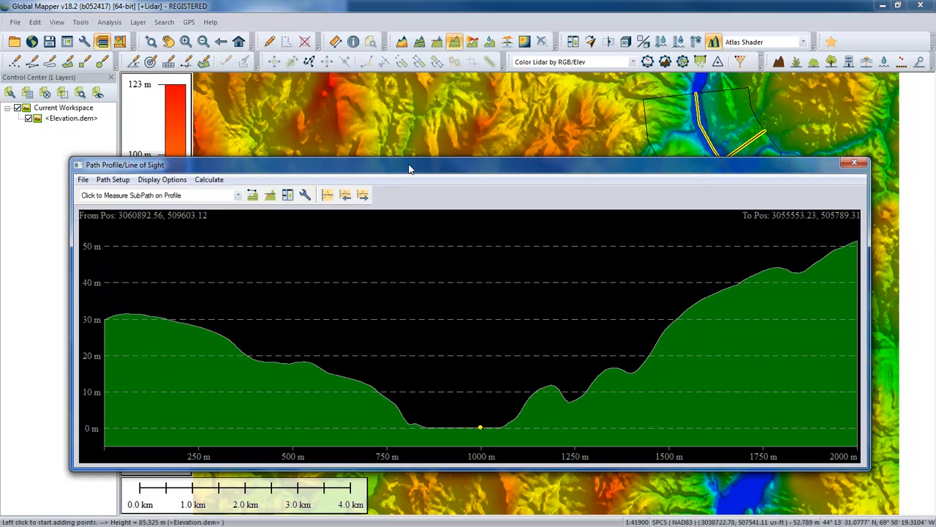
Advance the perpendicular profiles a little further downstream along the river path, beyond its first bend.
key(Right)
key(Right)
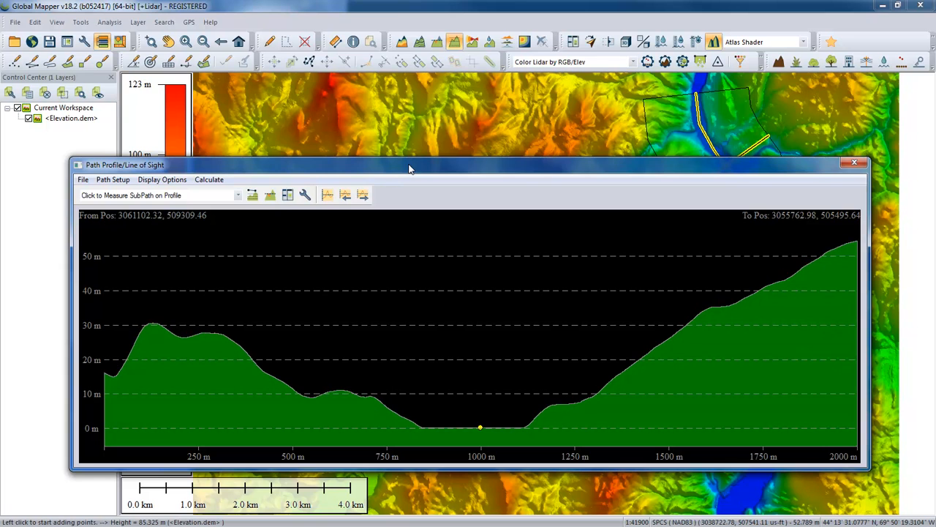
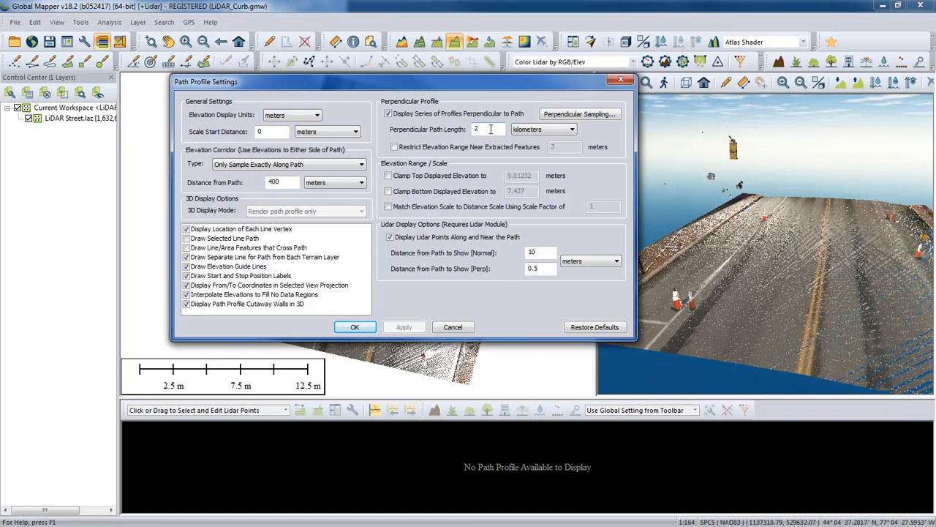
Set the perpendicular path length to .75 meters for the lidar street profile.
drag(480, 130, 470, 130)
drag(432, 86, 673, 91)
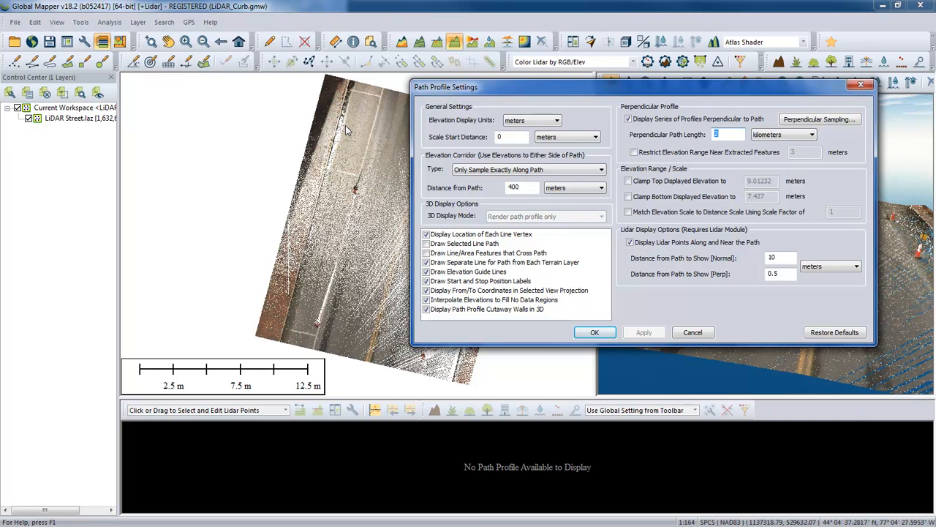
drag(663, 87, 603, 86)
click(703, 137)
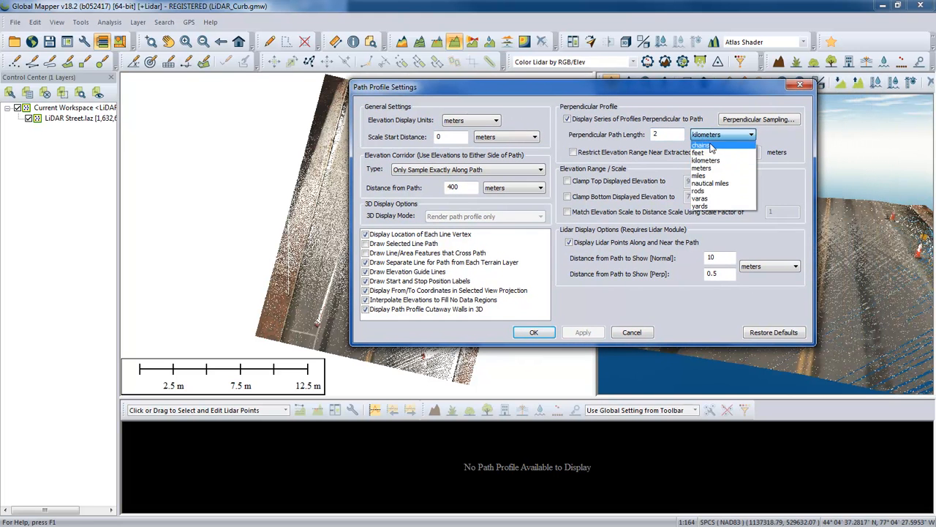
click(714, 169)
double_click(656, 133)
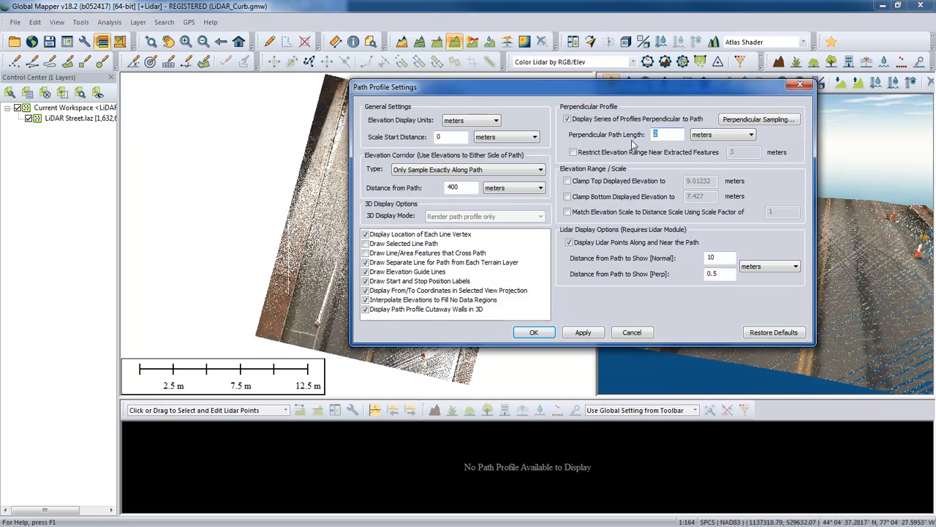
text(.75)
Set the perpendicular sampling to a fixed distance interval with a spacing distance of 1 meter.
click(735, 121)
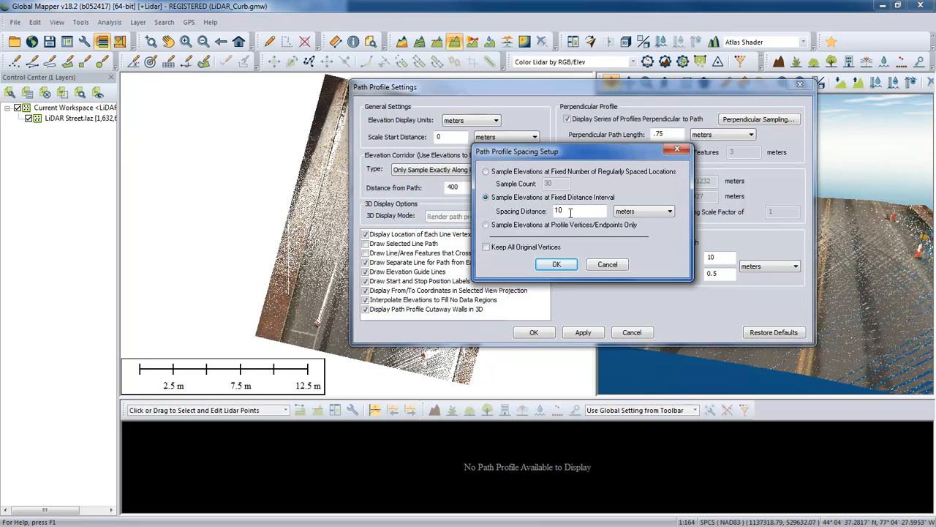
drag(573, 211, 550, 211)
text(1)
click(559, 263)
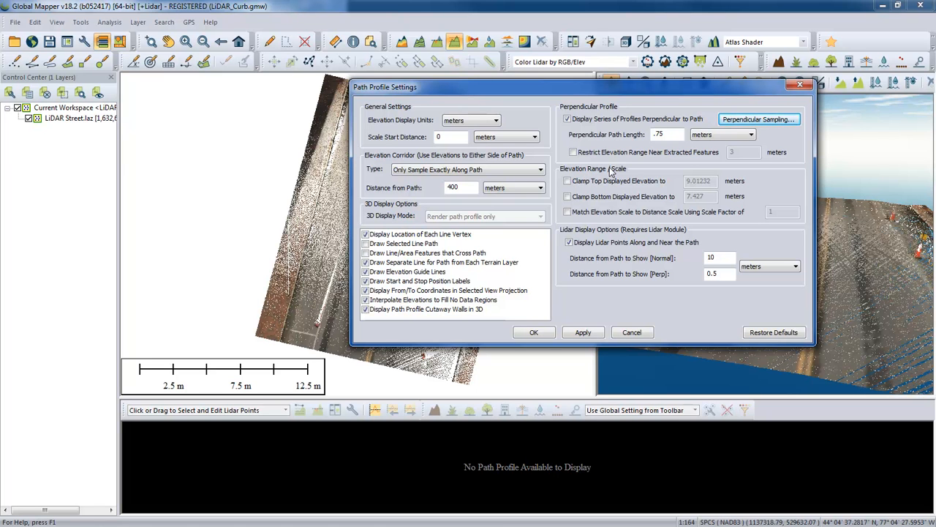
Keep the lidar display distances at 10 meters normal and 0.5 meters perpendicular, and accept the path profile settings.
click(660, 259)
double_click(720, 258)
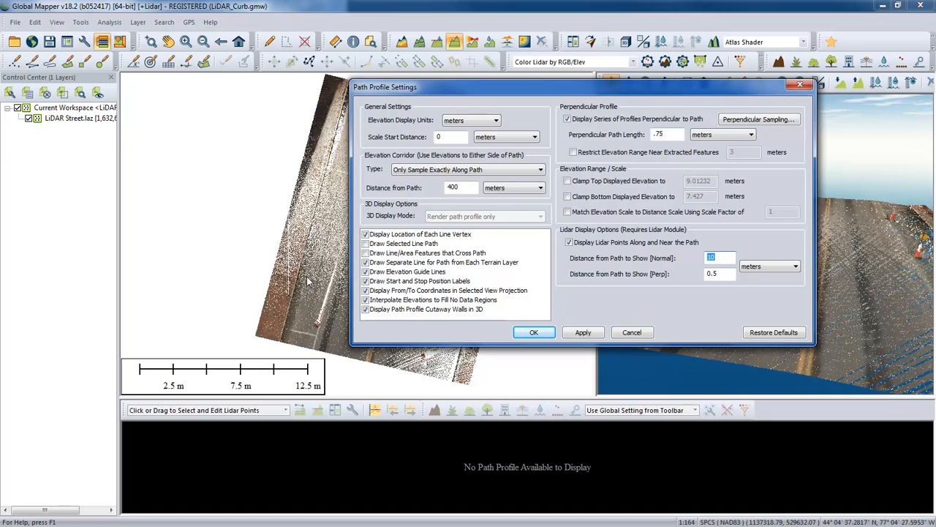
click(724, 275)
click(729, 274)
click(721, 274)
click(545, 332)
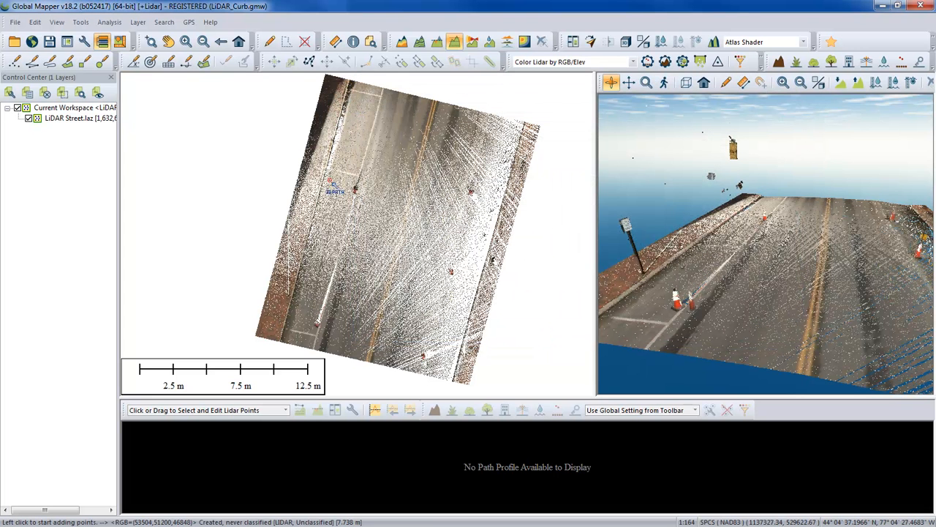
Draw a straight profile path along the street's west curb from its south end to its north end, and enlarge the profile view.
click(286, 318)
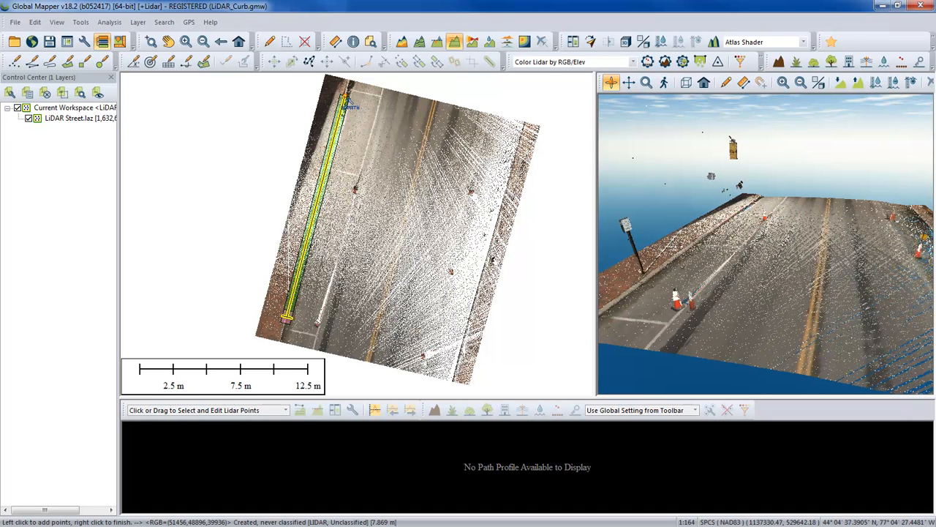
right_click(359, 111)
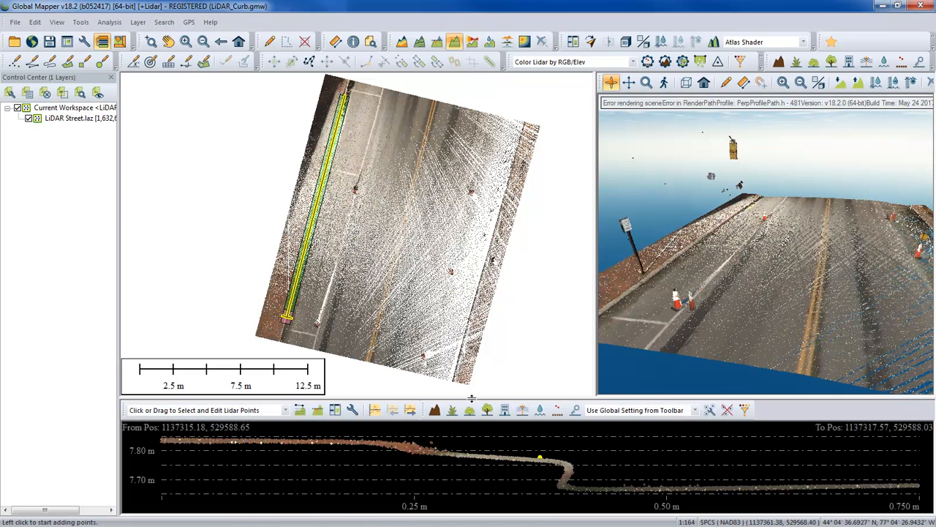
drag(472, 399, 474, 317)
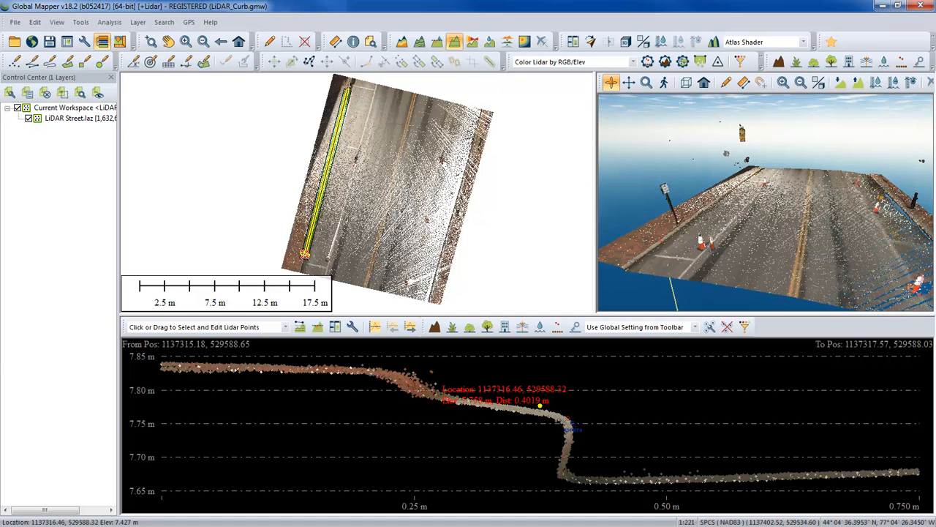
click(567, 422)
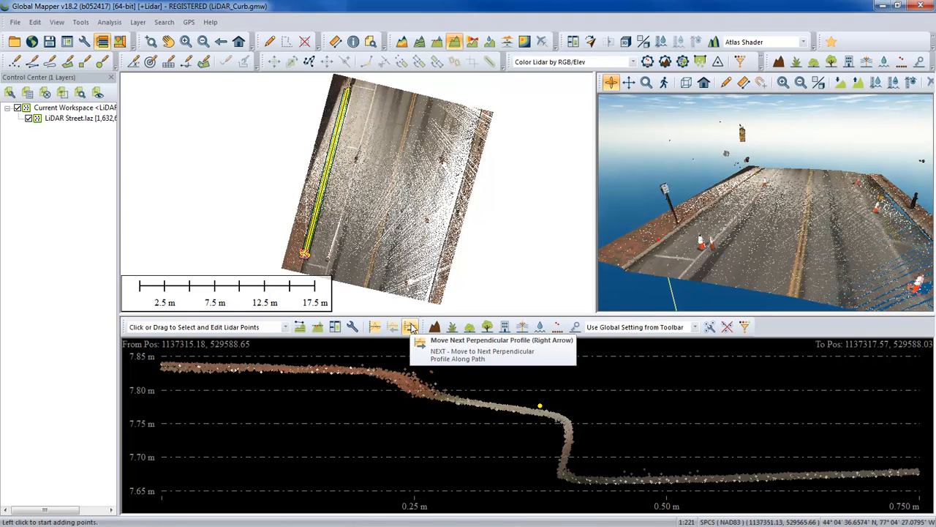
Step forward three perpendicular profiles from the curb path's south end and return to the one before.
click(411, 327)
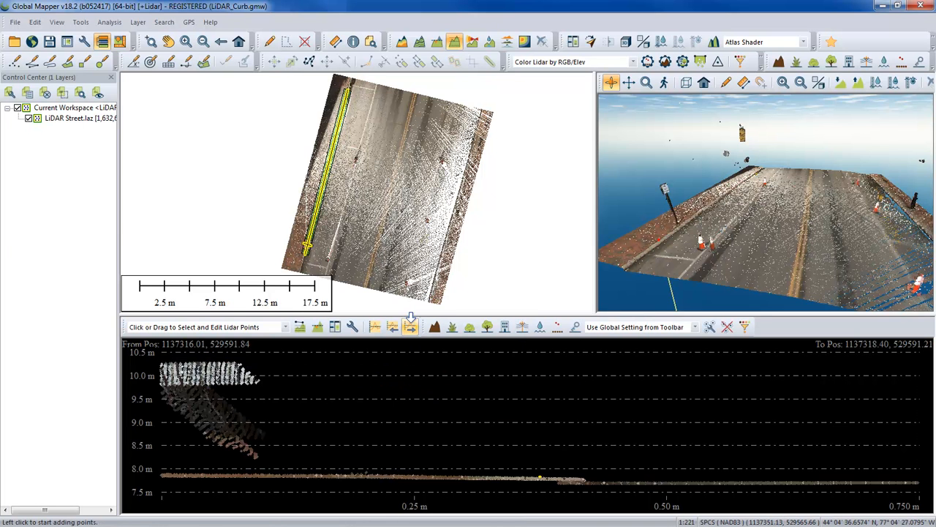
click(410, 327)
click(411, 326)
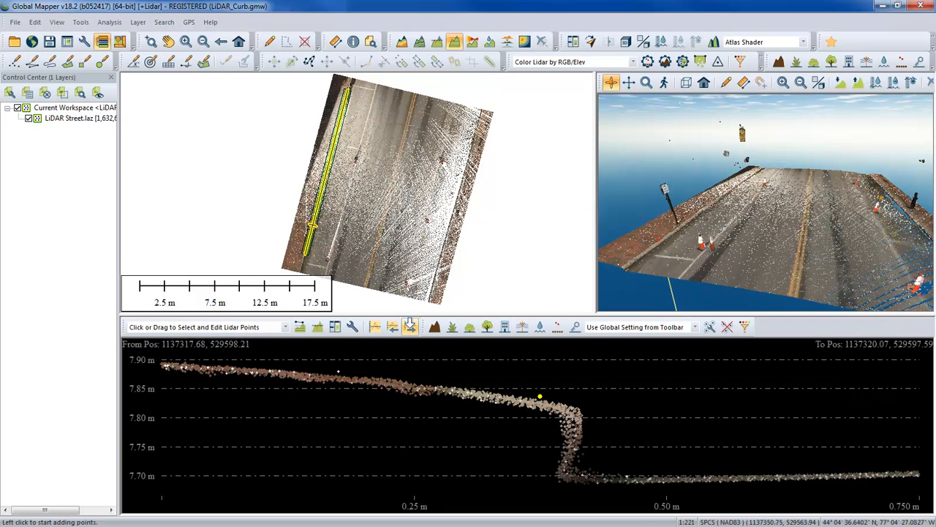
click(393, 330)
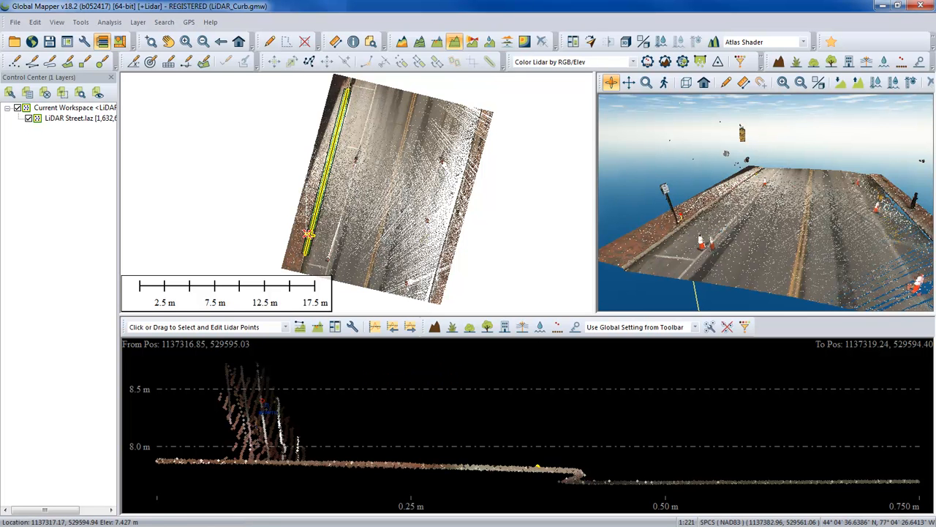
Advance the perpendicular profiles to about two thirds of the way north along the curb path and go back by one.
mouse_move(280, 419)
click(411, 328)
click(410, 328)
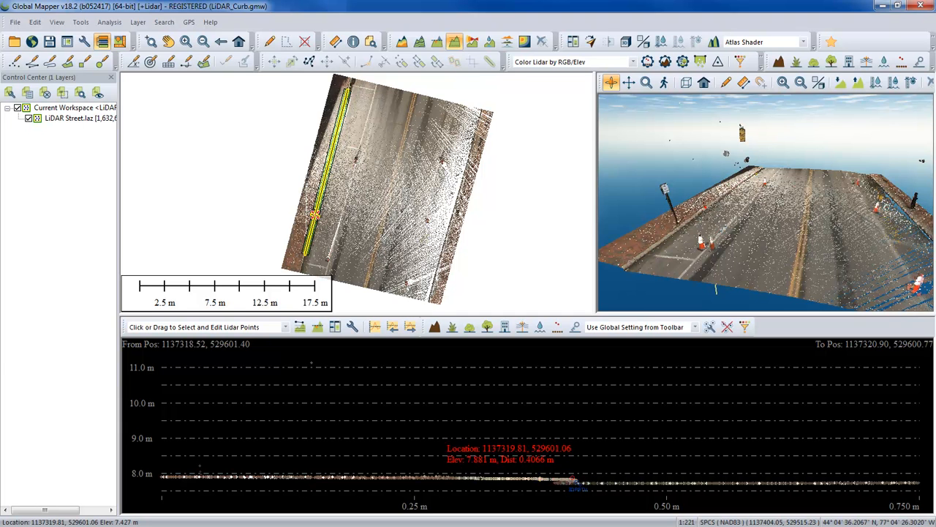
click(410, 327)
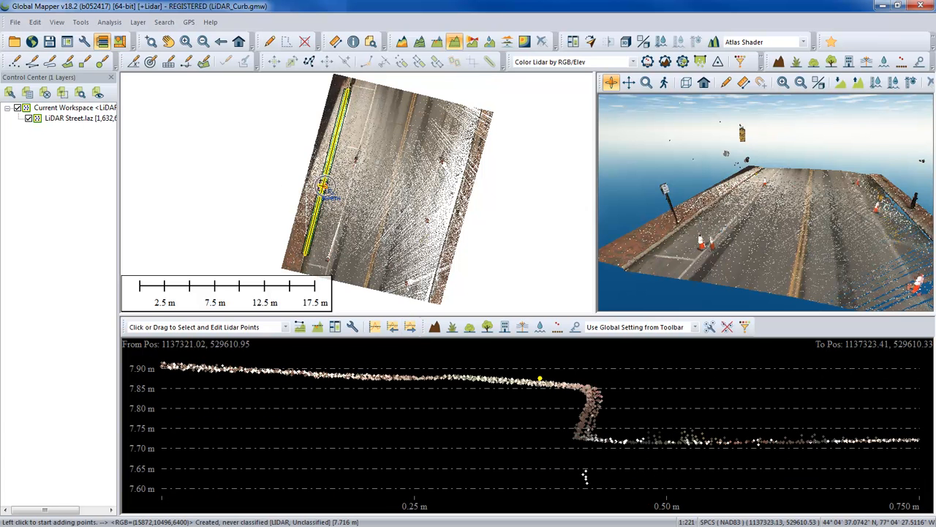
click(414, 328)
click(413, 328)
click(412, 328)
click(413, 327)
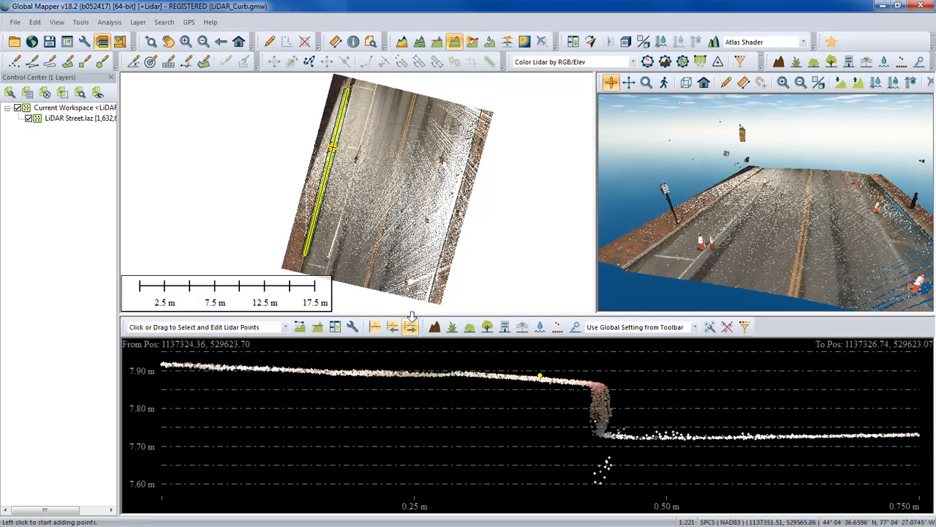
click(393, 327)
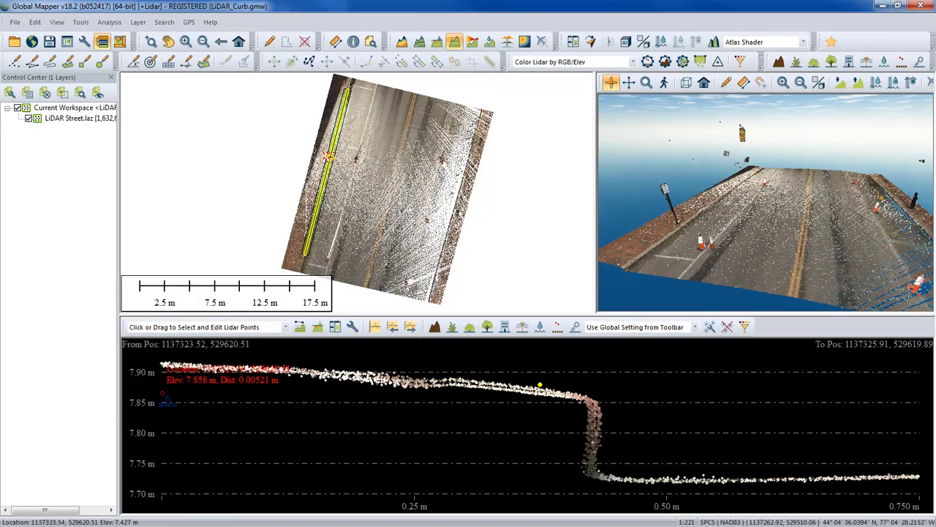
click(155, 375)
click(156, 373)
click(156, 373)
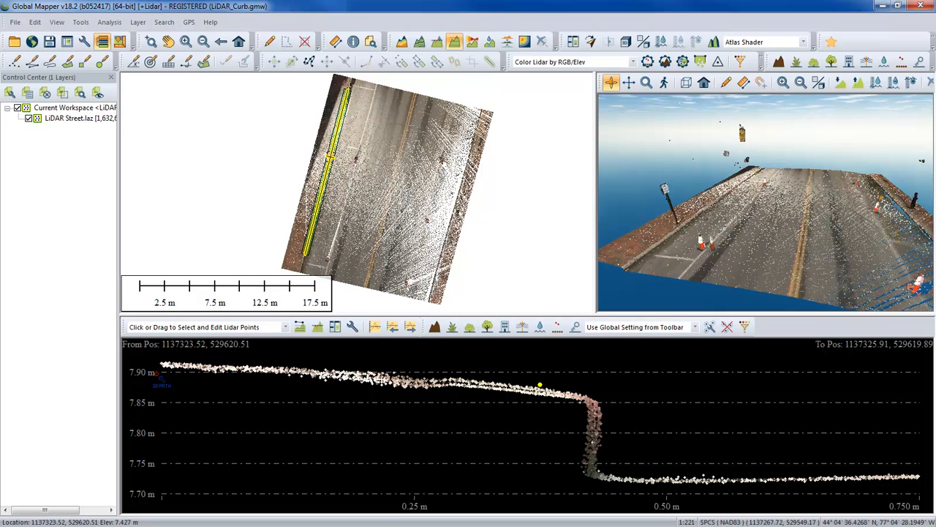
click(156, 374)
Clamp the profile's displayed elevation range to 8 meters at the top and 7.7 meters at the bottom.
click(352, 327)
click(403, 354)
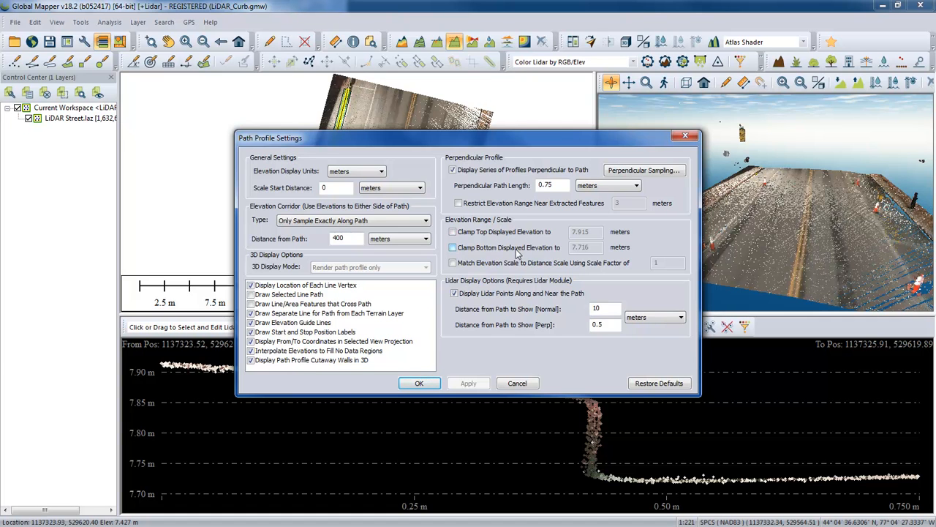
click(453, 231)
double_click(581, 233)
text(8)
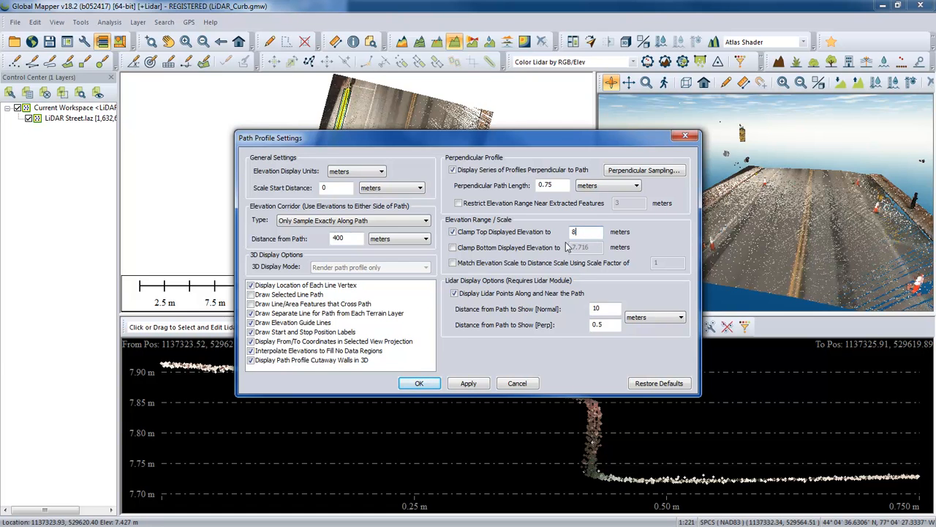
click(453, 247)
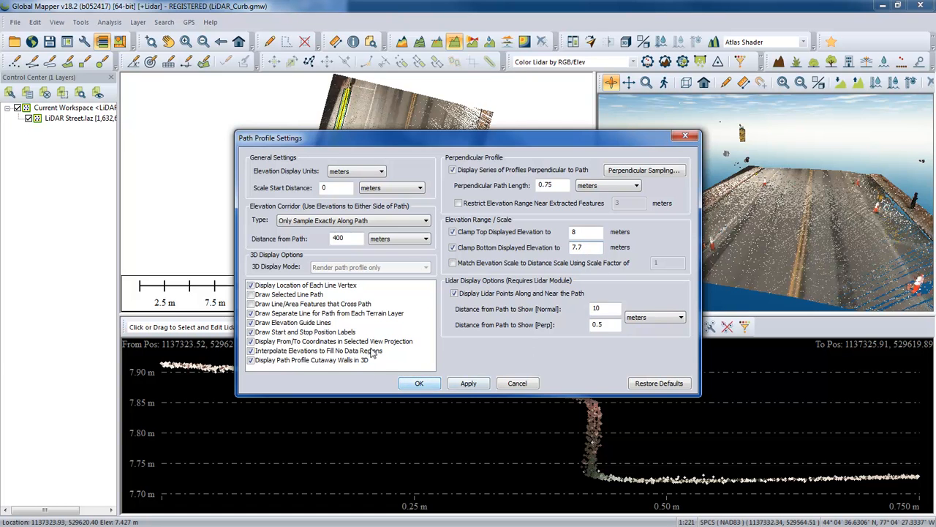
click(417, 384)
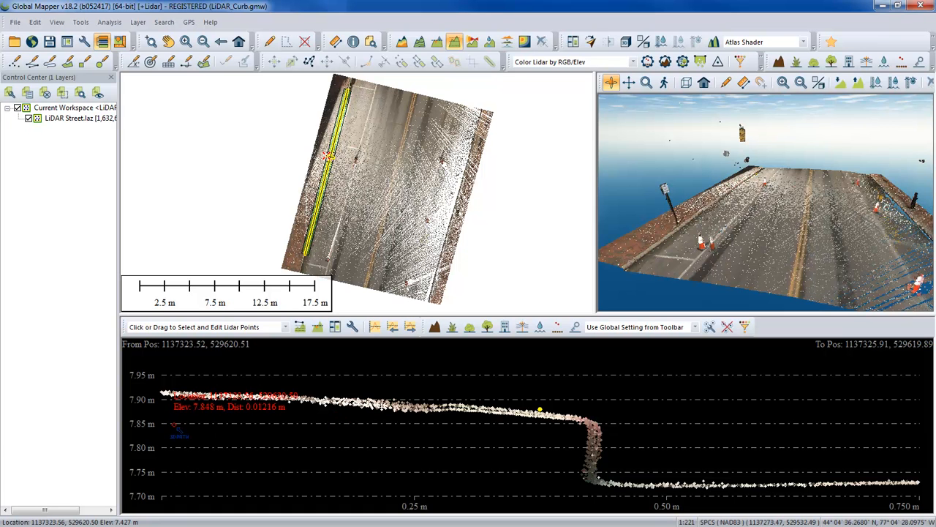
Step back through the perpendicular profiles to the first one at the curb path's south end.
click(392, 328)
click(393, 328)
click(393, 328)
click(393, 328)
click(393, 327)
click(393, 328)
click(393, 327)
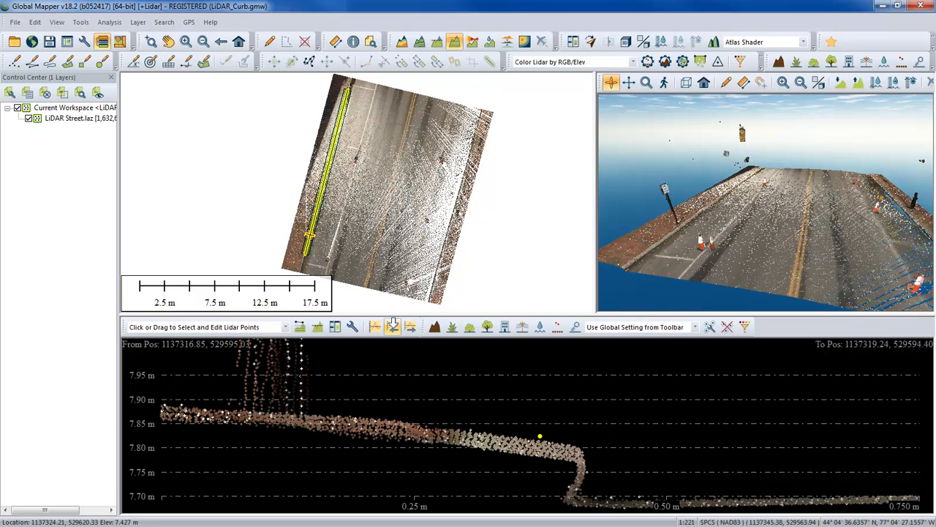
click(393, 328)
click(393, 328)
click(393, 328)
click(393, 328)
click(393, 328)
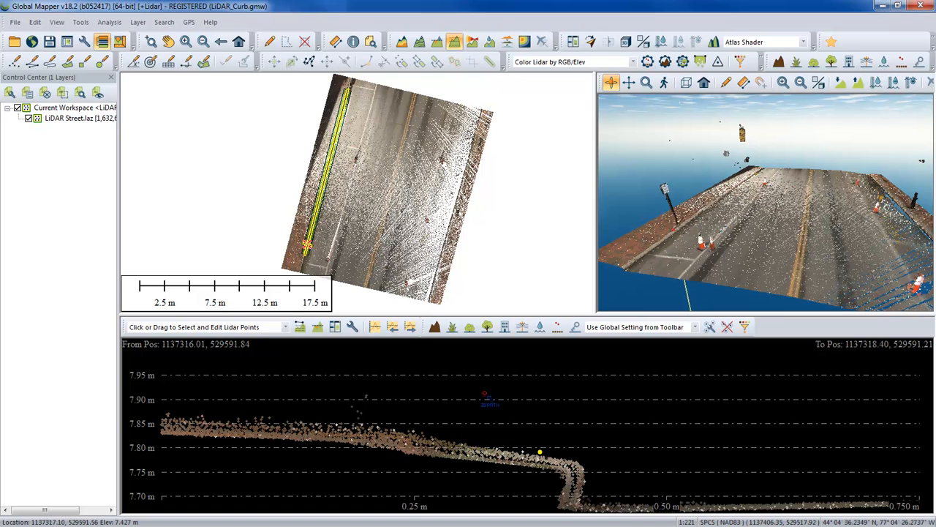
click(393, 327)
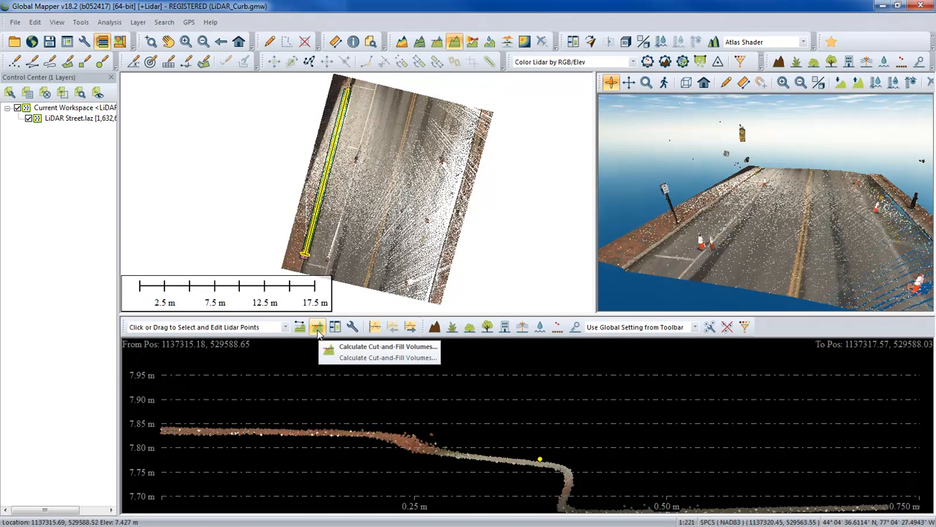
Start the perpendicular profile extraction for the curb path and place its window over the map view.
click(375, 328)
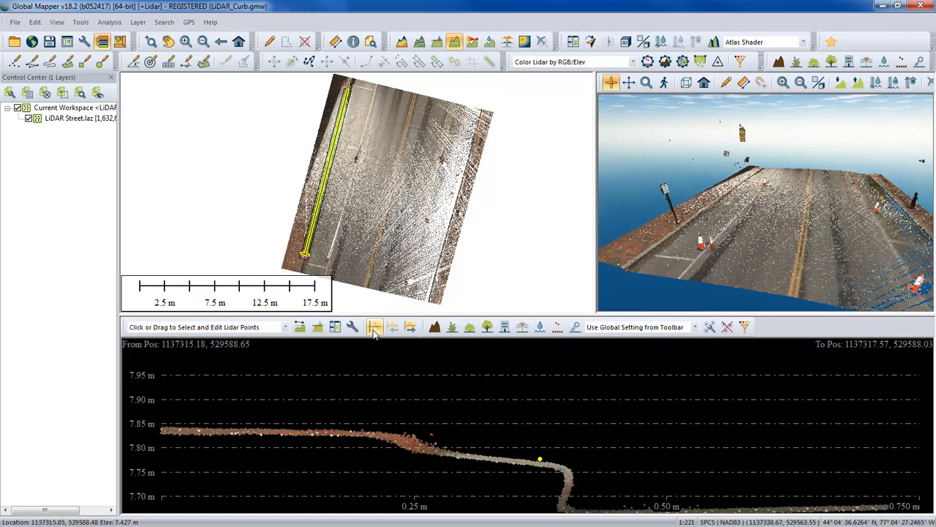
click(375, 327)
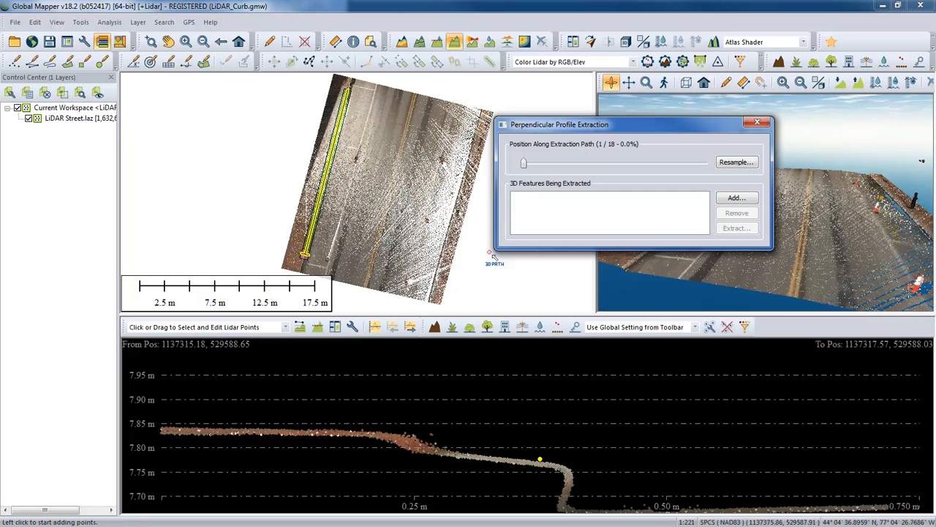
drag(566, 127, 328, 136)
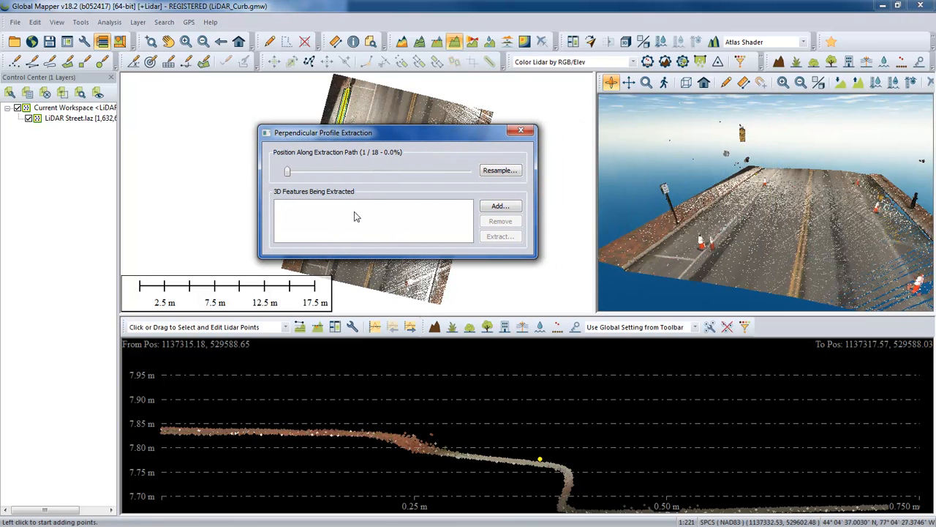
Add a line feature of Unknown Line Type to the 3D features being extracted, without using the same elevation for each vertex.
click(494, 208)
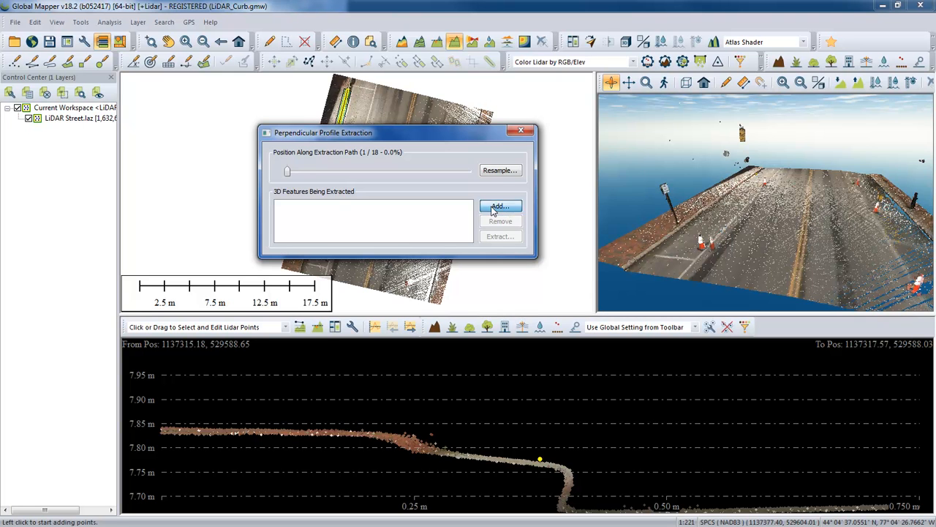
click(307, 185)
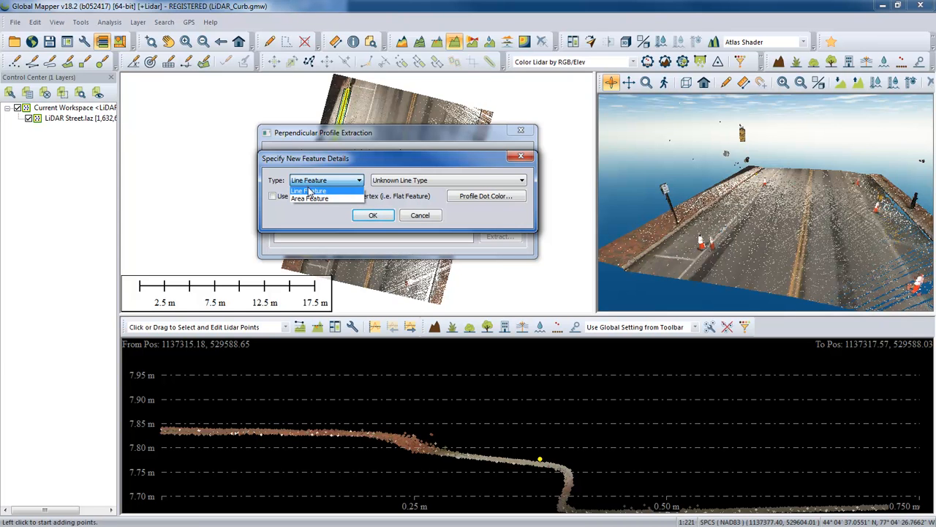
click(307, 193)
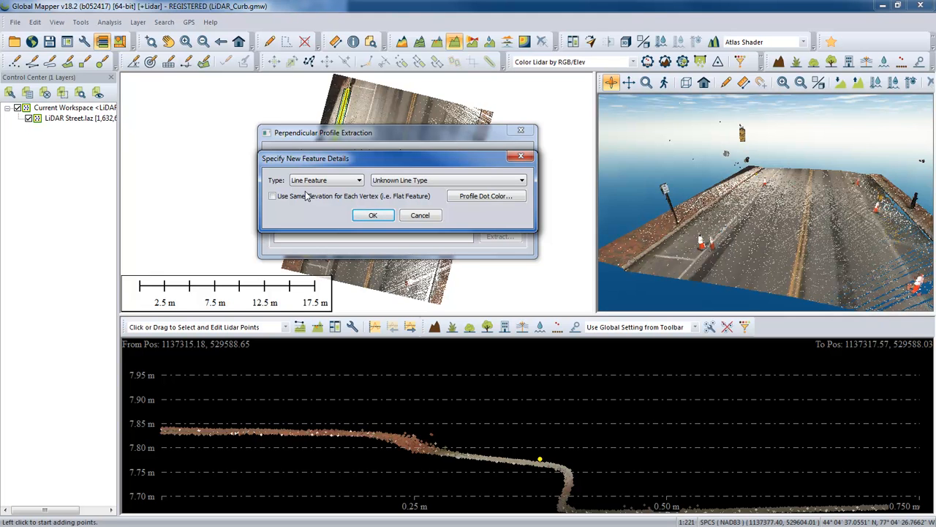
click(423, 185)
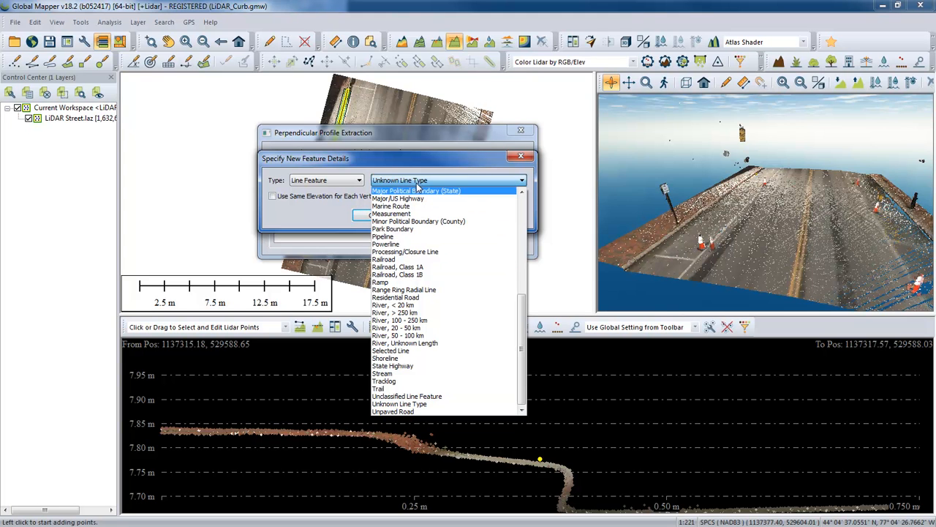
click(420, 182)
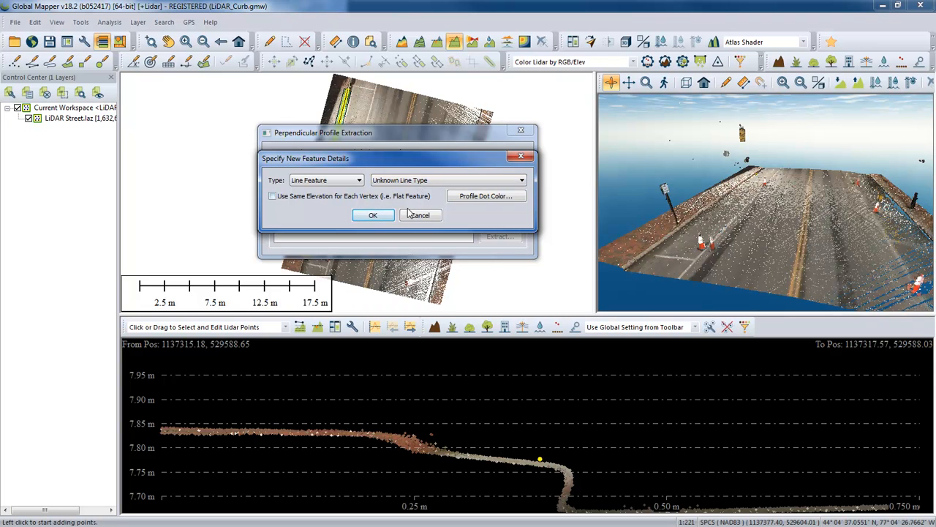
click(373, 215)
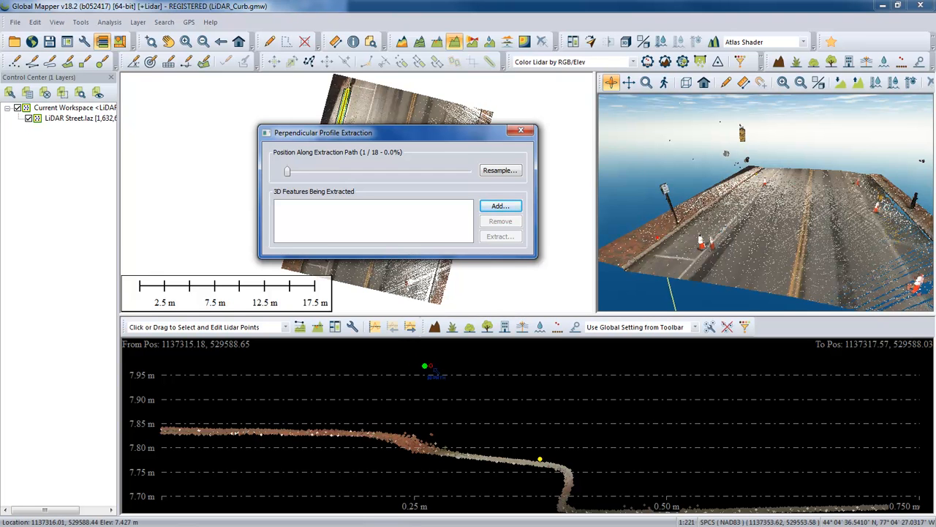
Place the line's vertex on the curb's upper edge in the first profile and in the last one, profile 18.
mouse_move(491, 387)
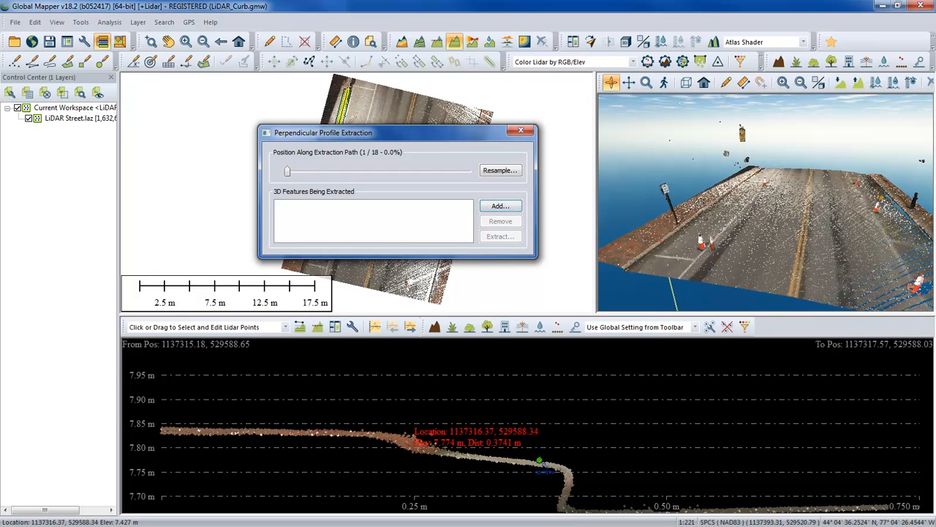
click(565, 470)
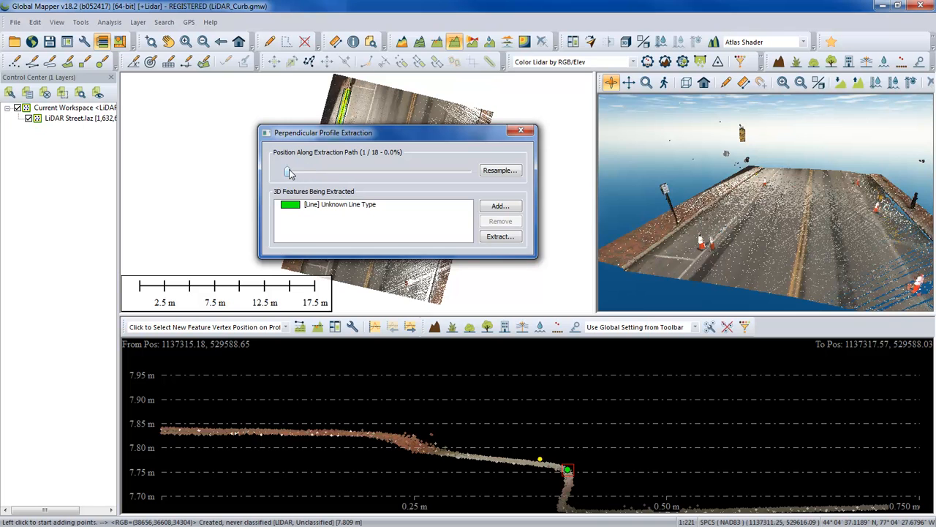
drag(289, 175, 469, 177)
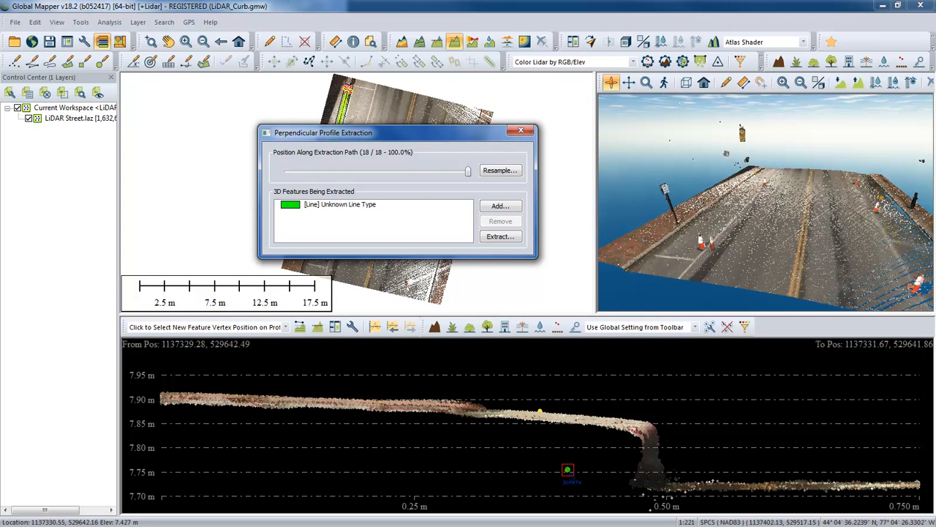
drag(568, 469, 650, 424)
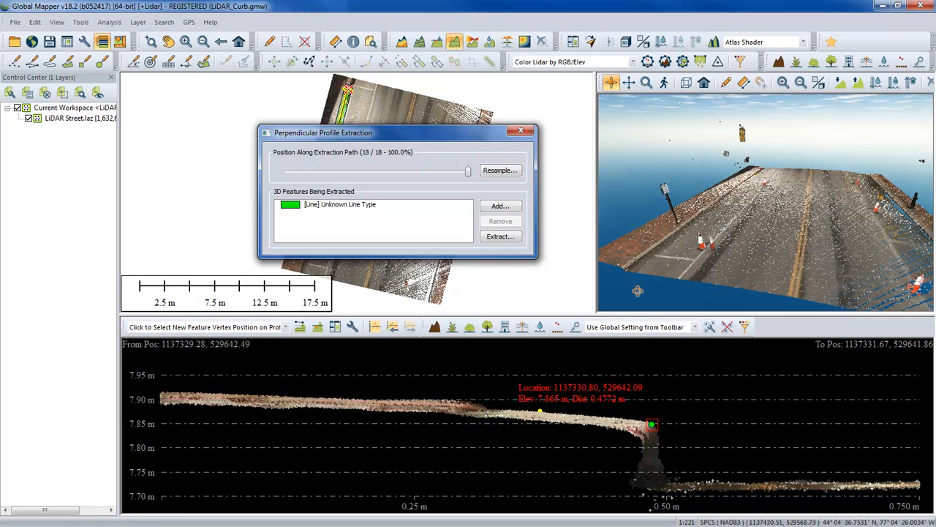
Return to the first profile, advance to profile 3 and move the vertex onto the curb's upper edge.
click(469, 175)
drag(469, 175, 330, 176)
drag(318, 176, 288, 174)
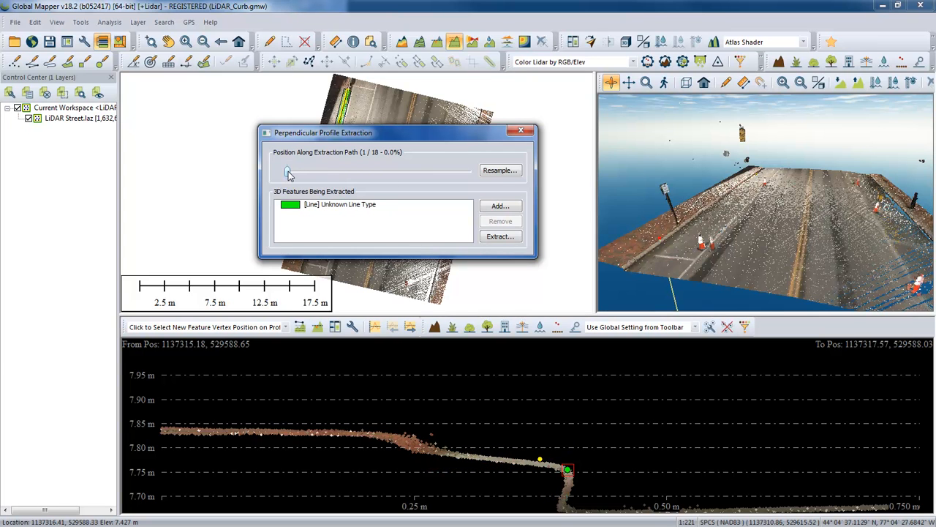
drag(288, 173, 308, 172)
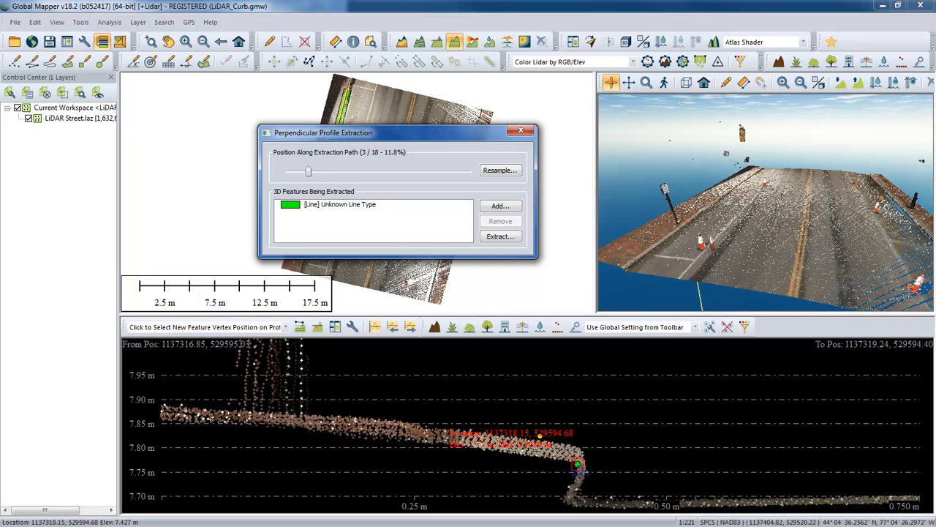
click(578, 451)
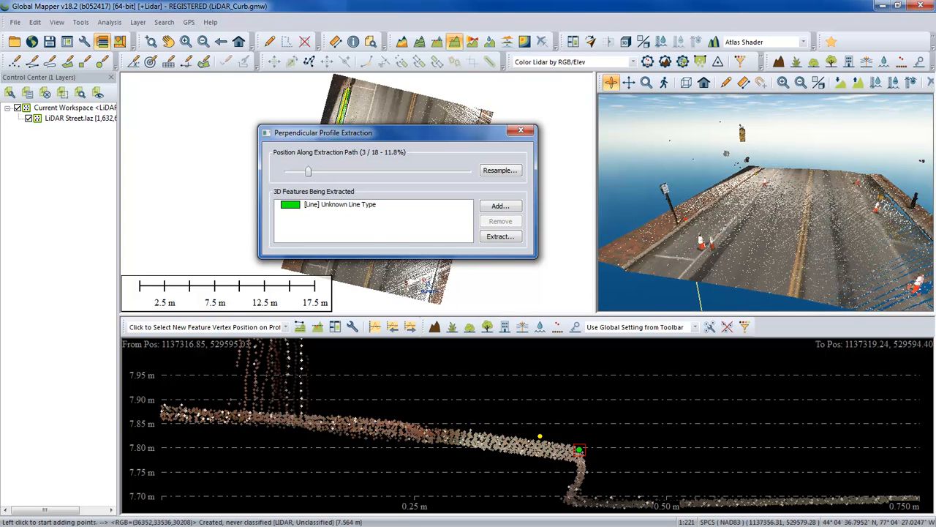
Advance through the extraction path and move the vertex onto the curb's upper edge in profiles 7 and 10.
drag(307, 175, 327, 182)
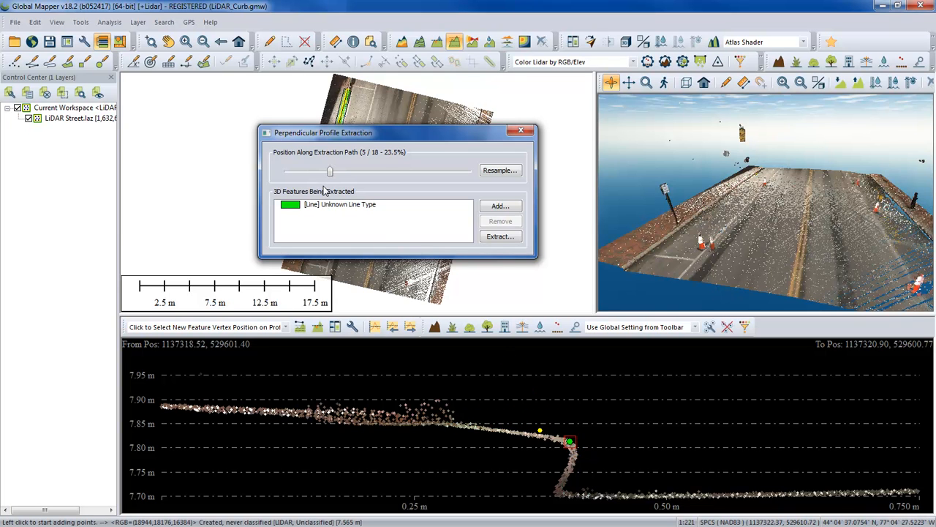
drag(331, 172, 352, 176)
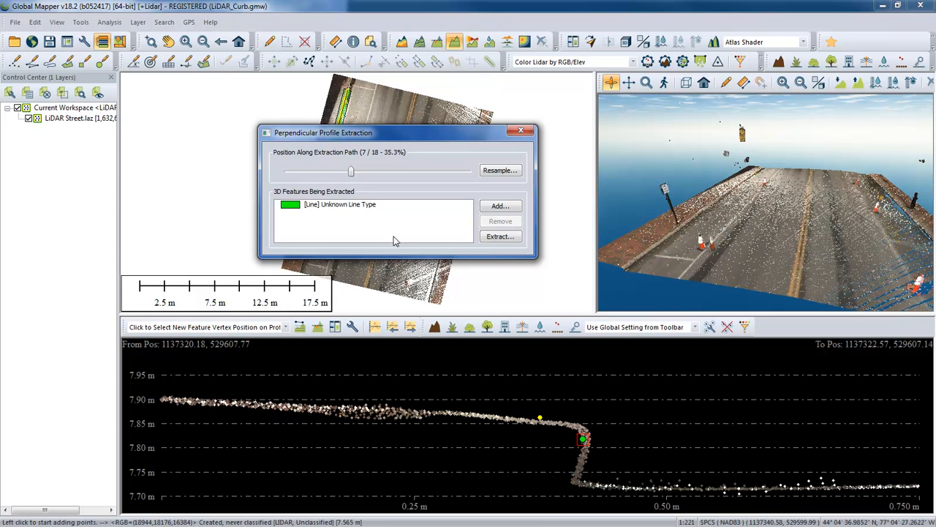
click(585, 430)
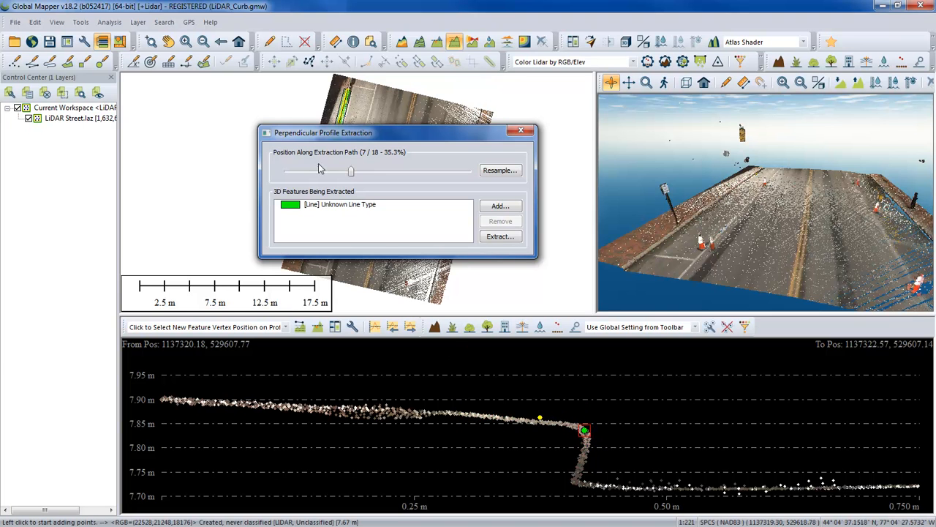
drag(354, 175, 383, 178)
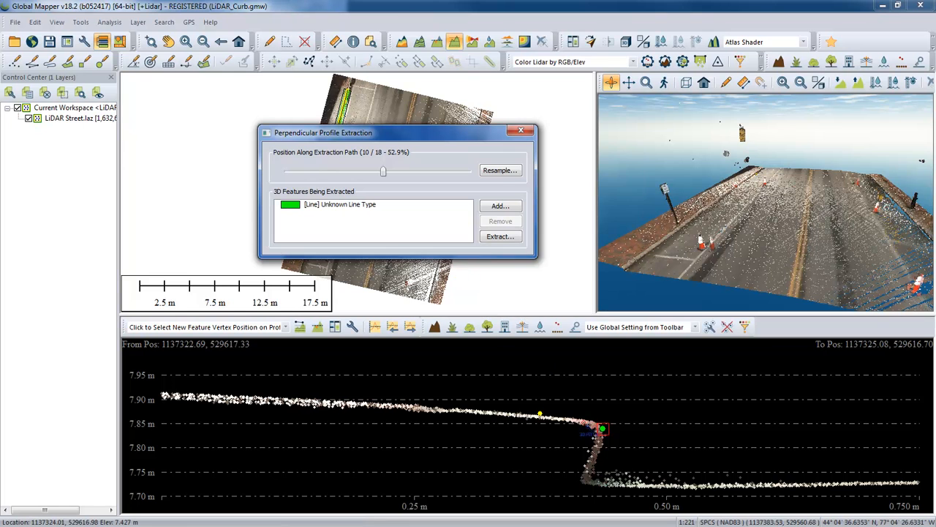
click(597, 427)
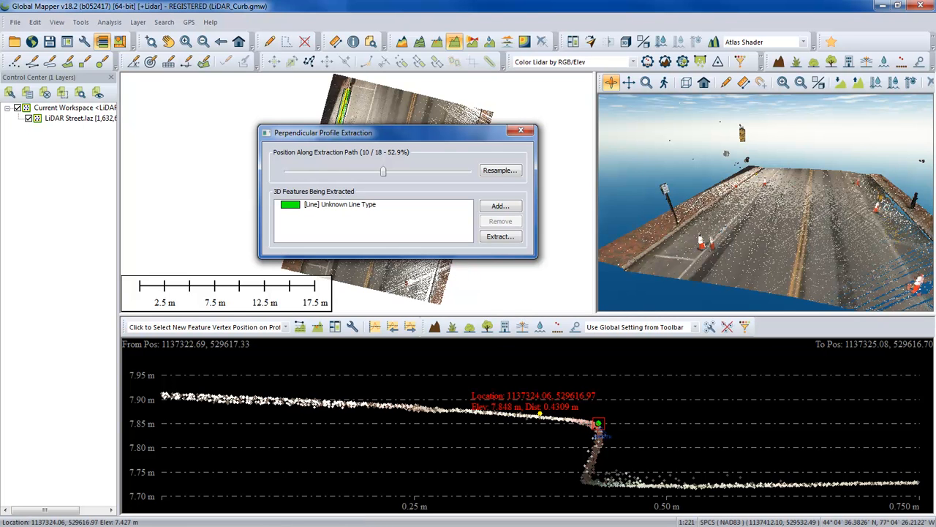
Correct the vertex to the curb's upper edge in profiles 12 and 15, leaving profile 14 as it is.
drag(384, 173, 402, 179)
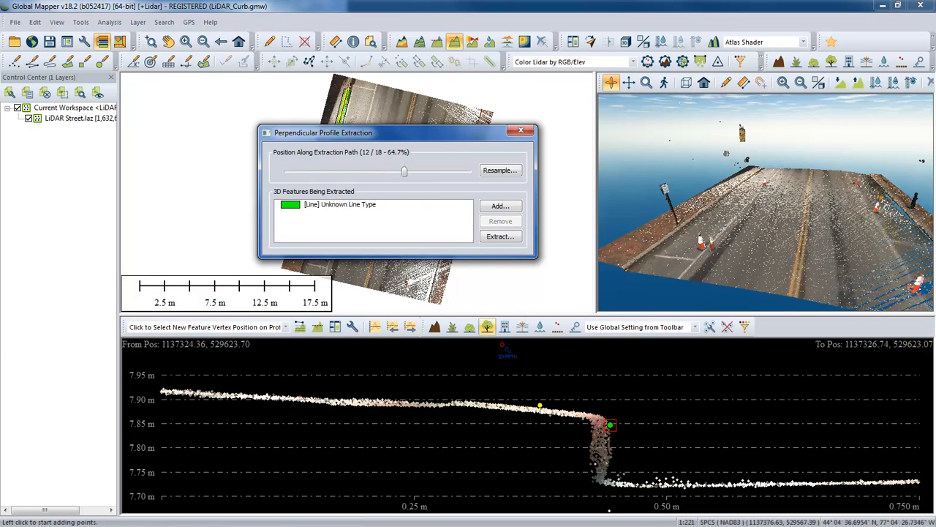
click(601, 422)
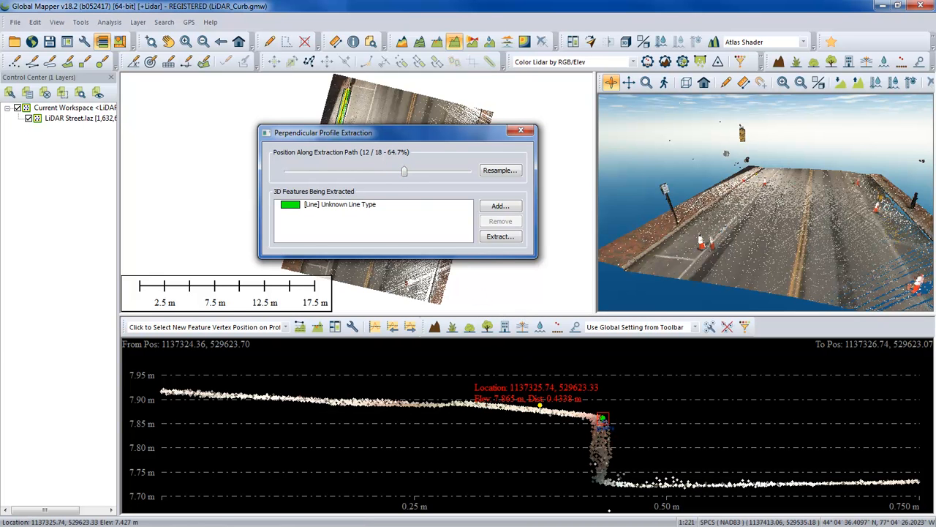
drag(406, 174, 426, 180)
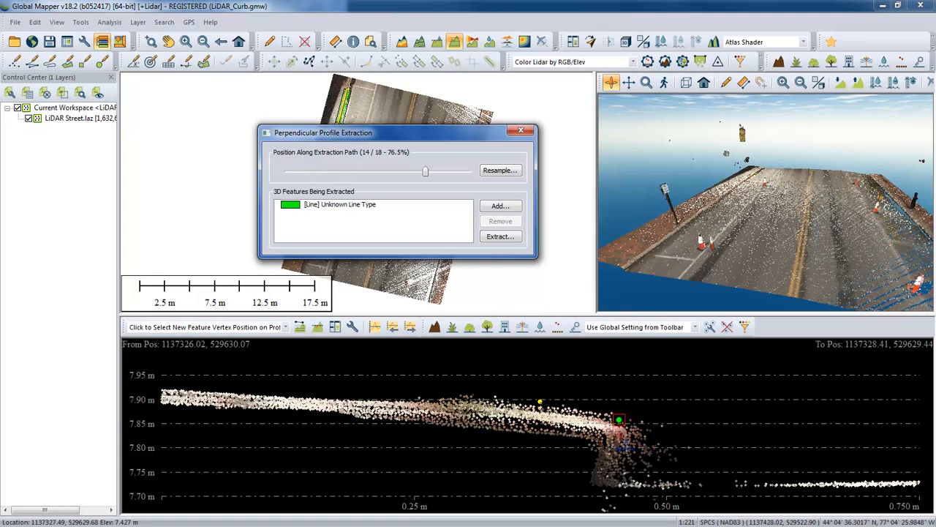
mouse_move(576, 423)
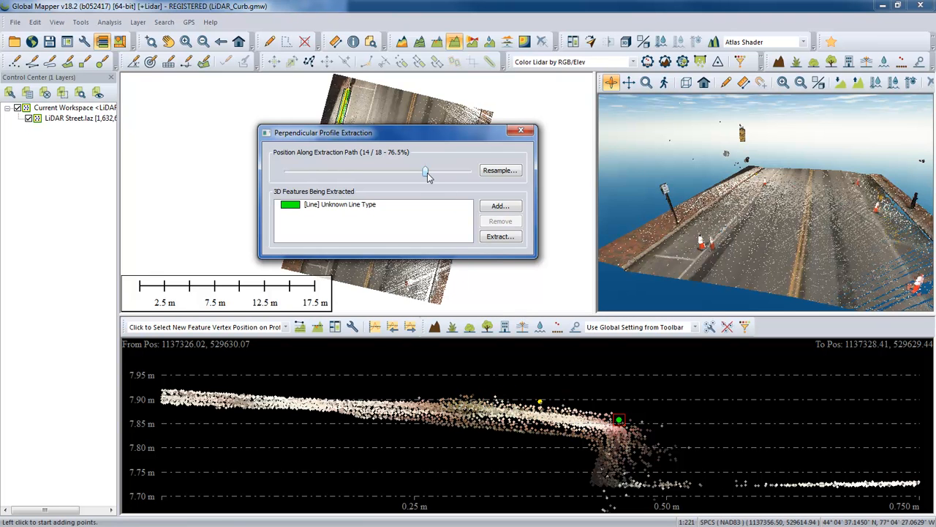
drag(427, 176, 436, 174)
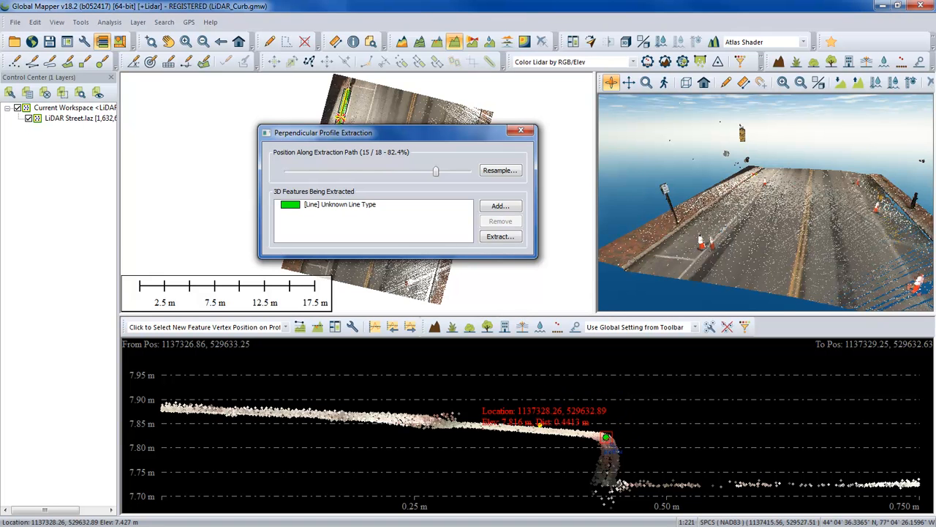
Return to the first profile, extract the curb line into User Created Features with the default settings, and close the extraction window.
drag(437, 174, 288, 175)
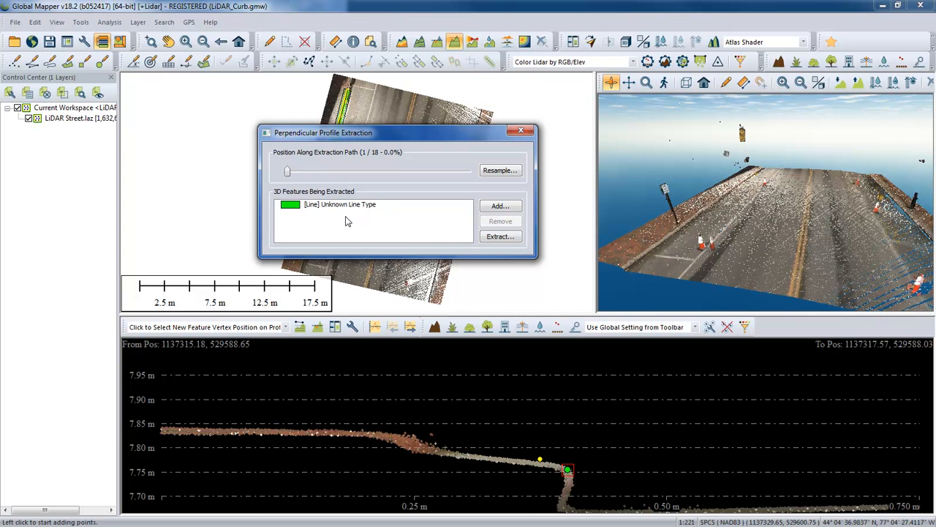
click(501, 236)
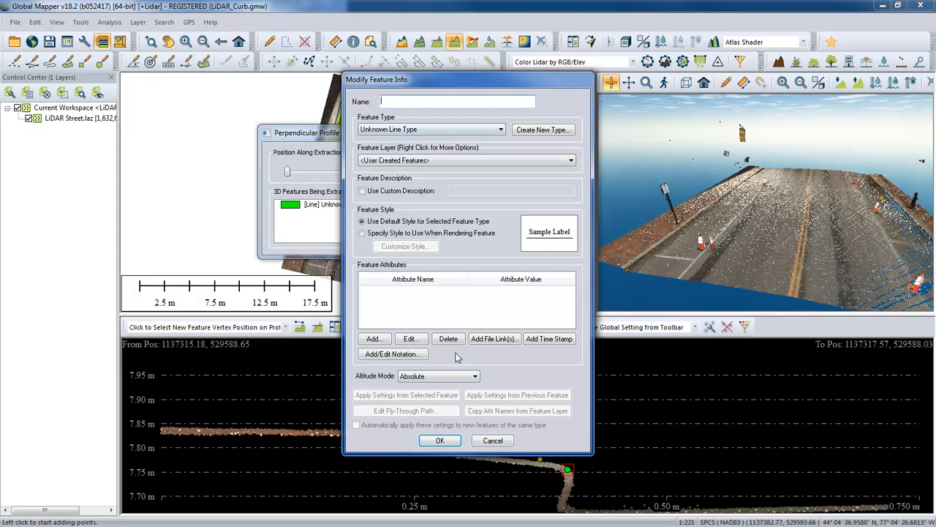
click(442, 441)
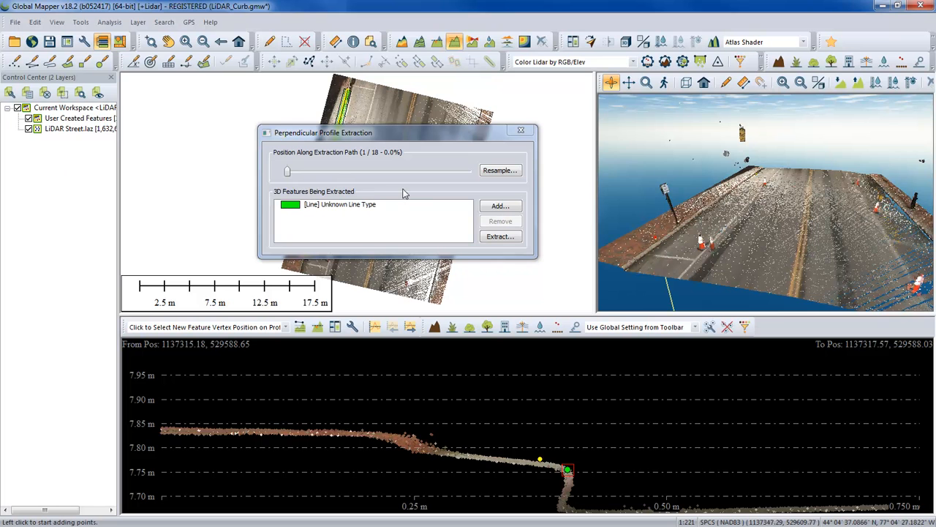
click(521, 130)
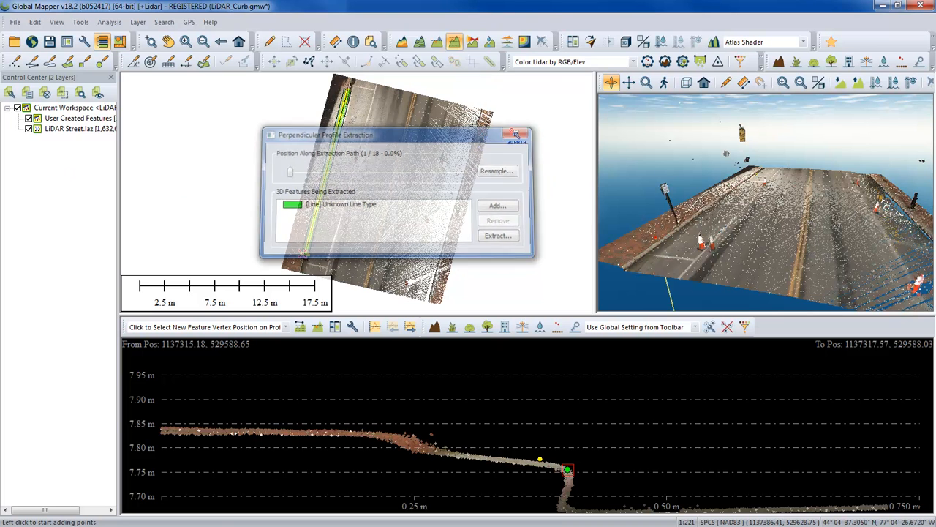
Hide the LiDAR Street.laz layer and examine the extracted curb line in the 3D view.
click(29, 130)
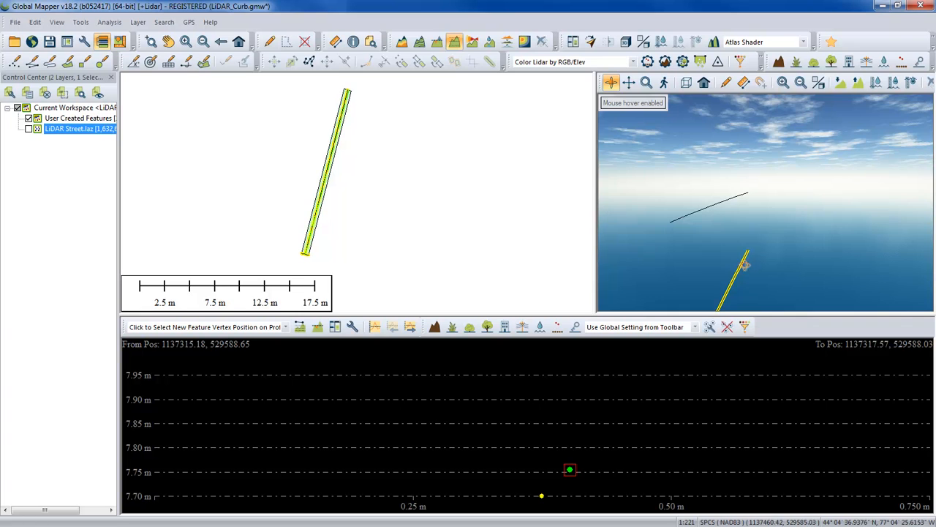
drag(699, 258, 704, 256)
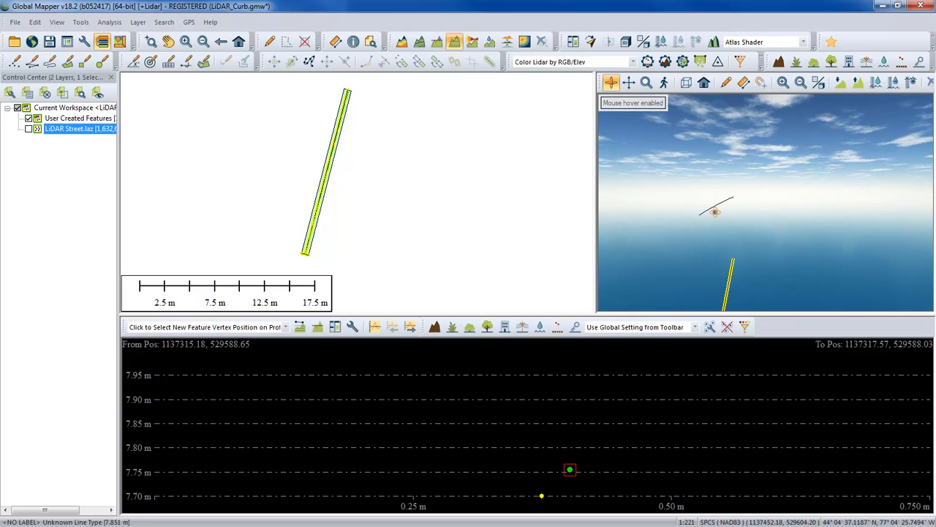
click(783, 84)
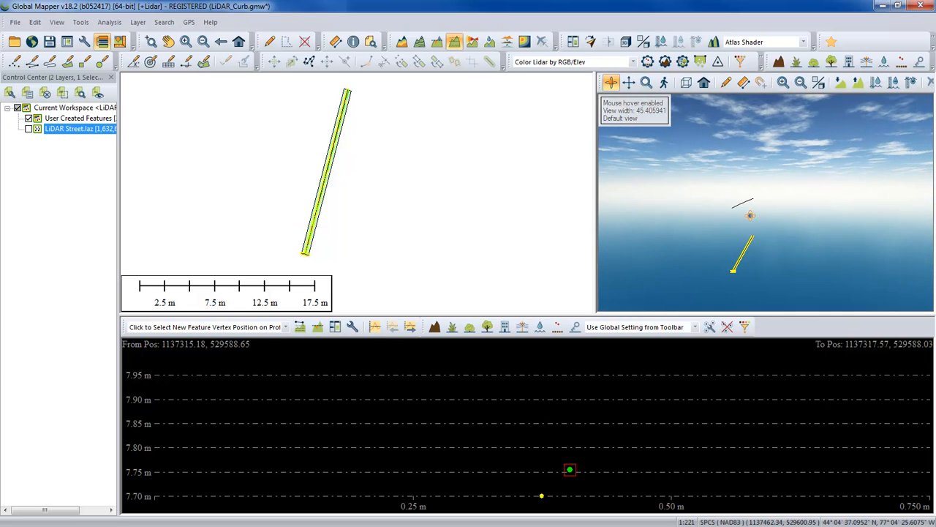
click(784, 84)
click(784, 84)
mouse_move(682, 290)
mouse_down()
mouse_move(686, 282)
mouse_move(696, 293)
mouse_move(694, 278)
mouse_up()
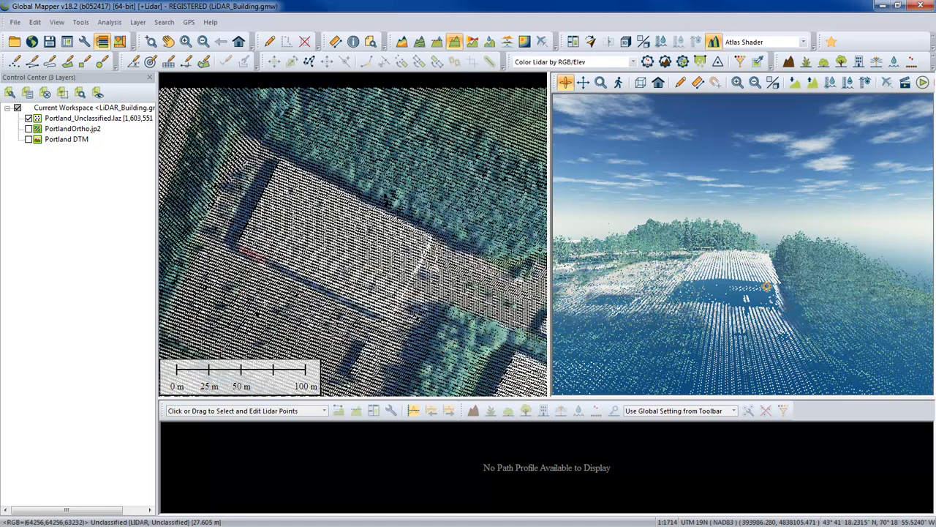
Open the path profile settings and set the perpendicular path length to 100 meters.
click(455, 42)
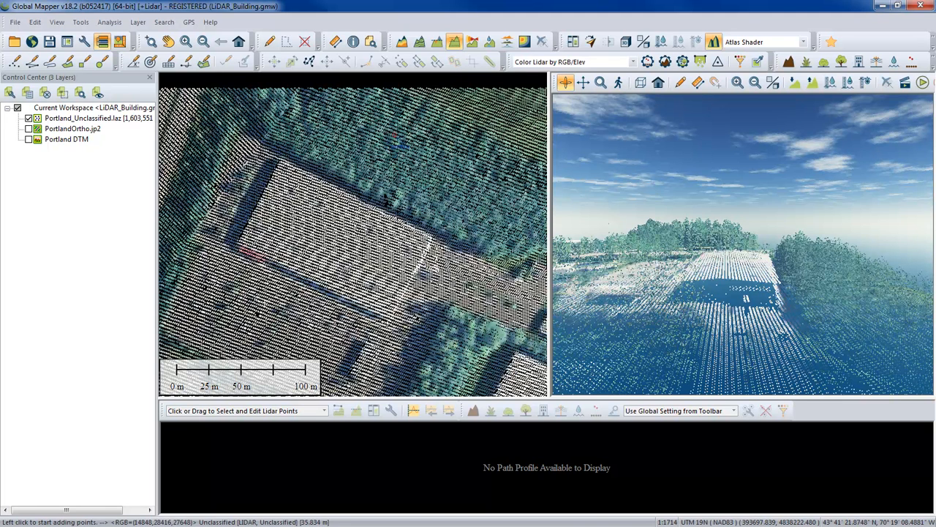
right_click(388, 134)
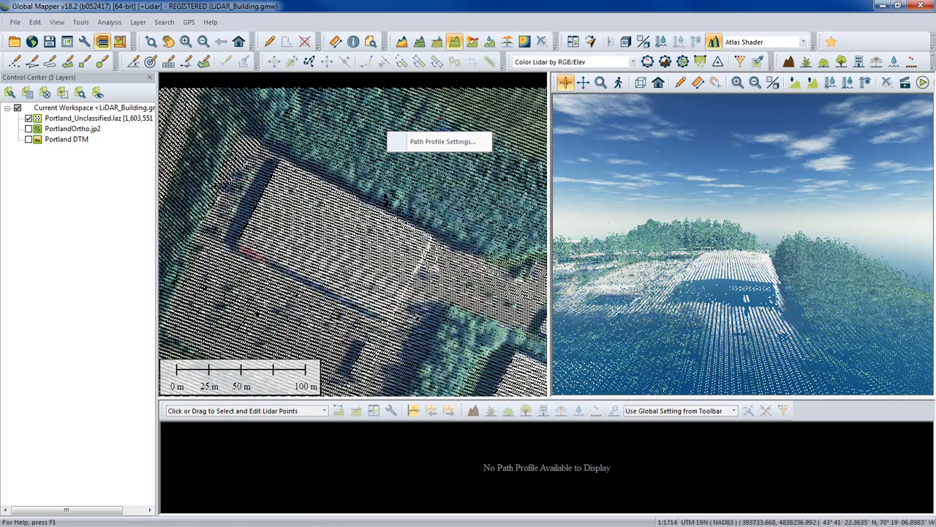
click(436, 141)
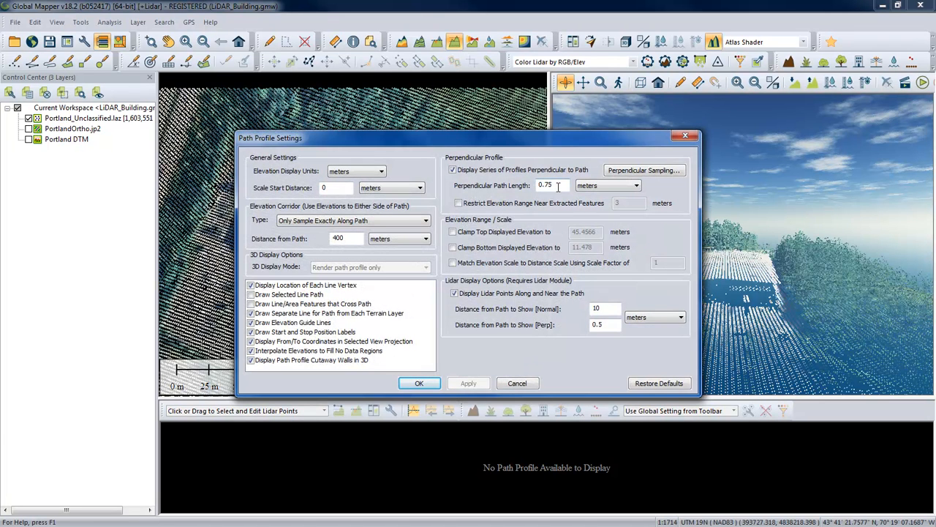
drag(559, 187, 539, 185)
drag(419, 143, 597, 123)
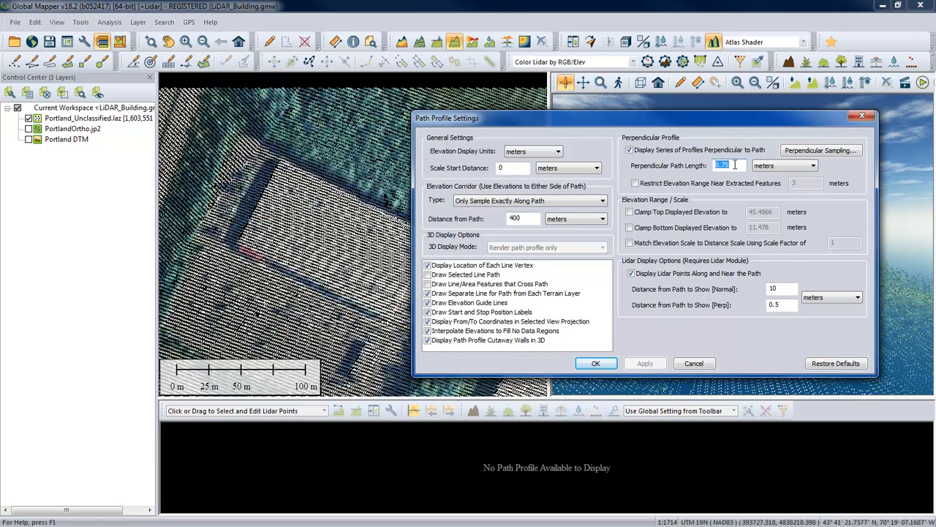
text(100)
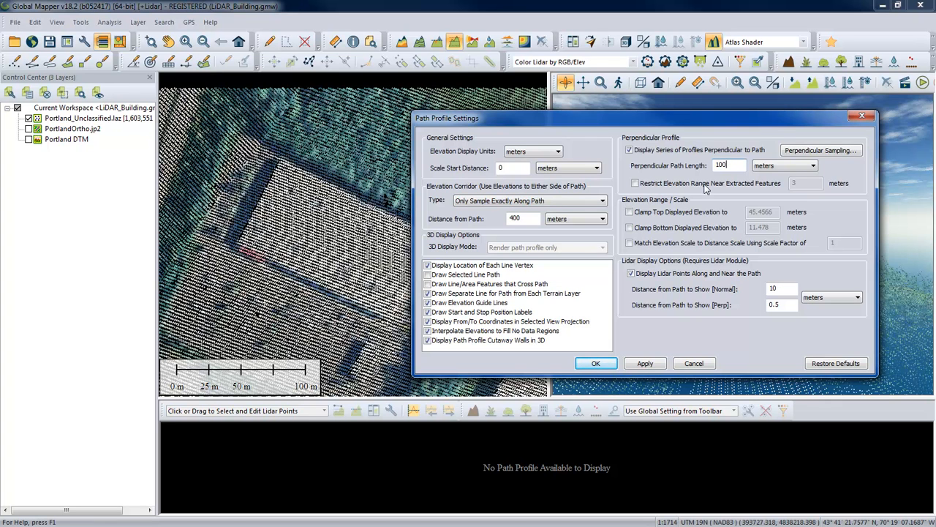
Set the perpendicular lidar display distance from the path to 3 meters, keeping the fixed sampling interval of 1 meter.
click(841, 152)
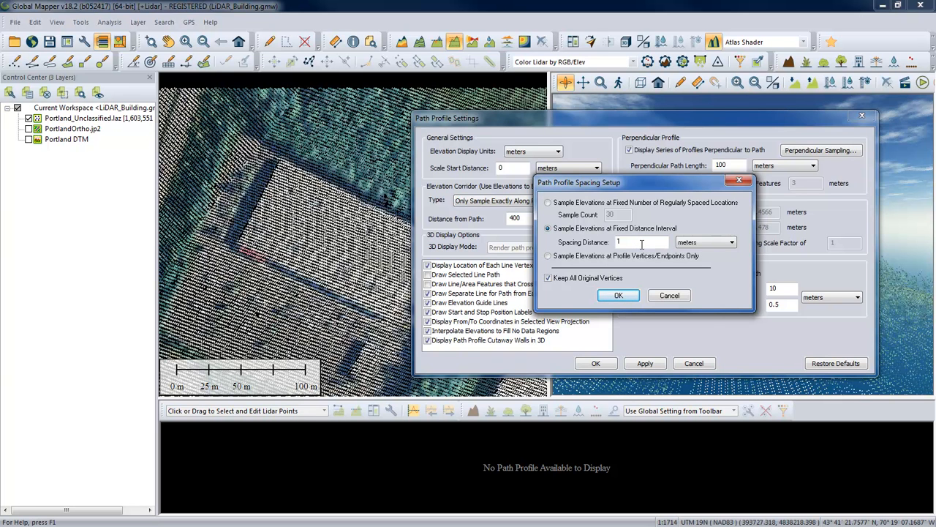
click(620, 295)
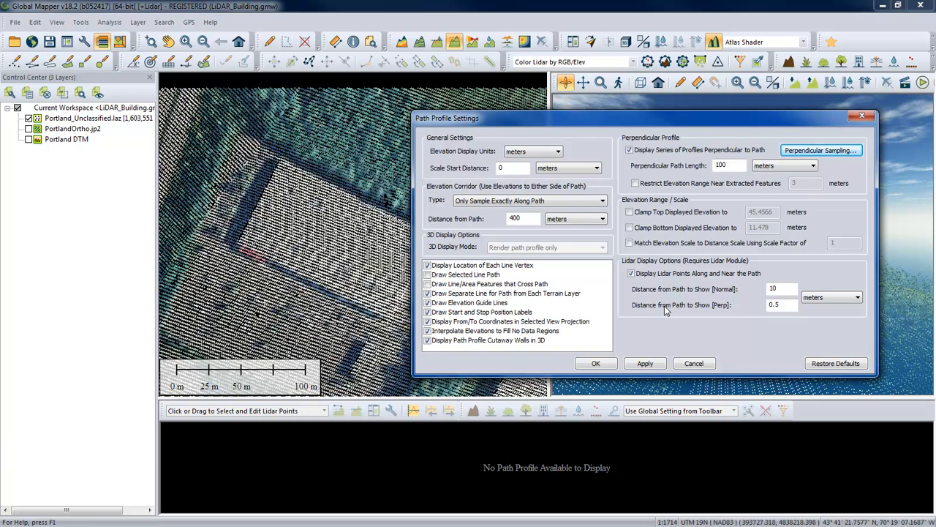
double_click(779, 304)
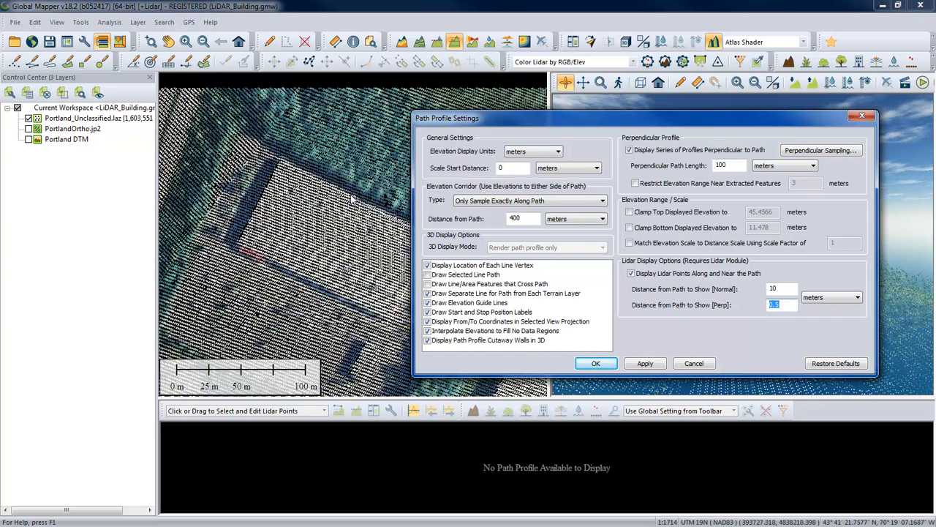
text(3)
click(811, 152)
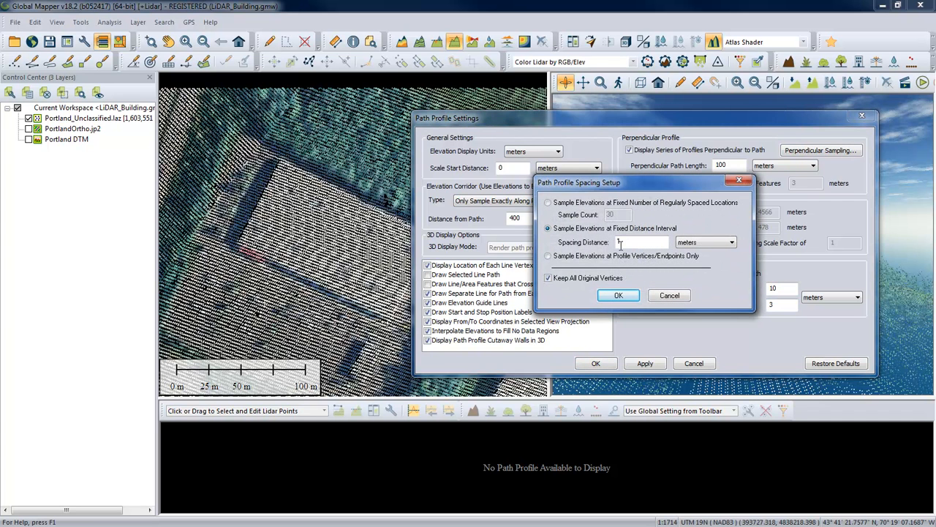
click(618, 295)
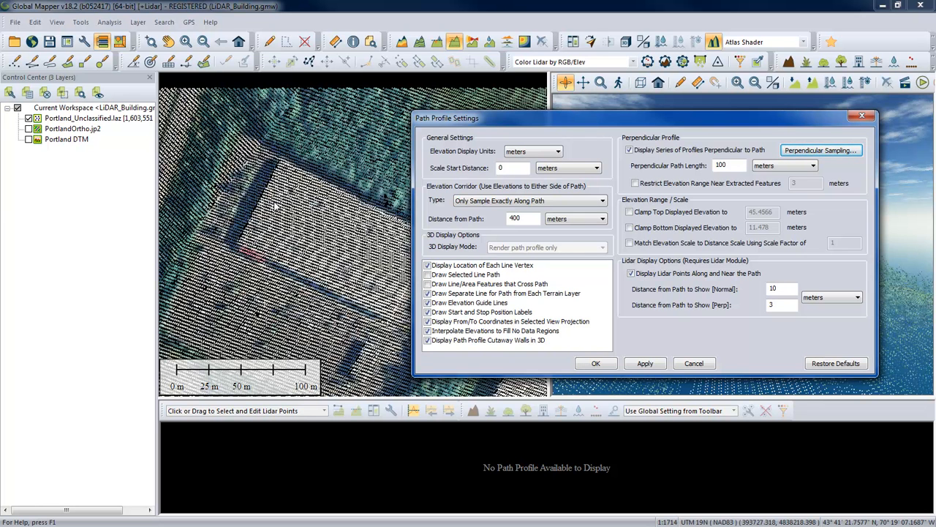
Clamp the displayed elevation to 32 meters at the top and 27 meters at the bottom, and apply the profile settings.
click(630, 214)
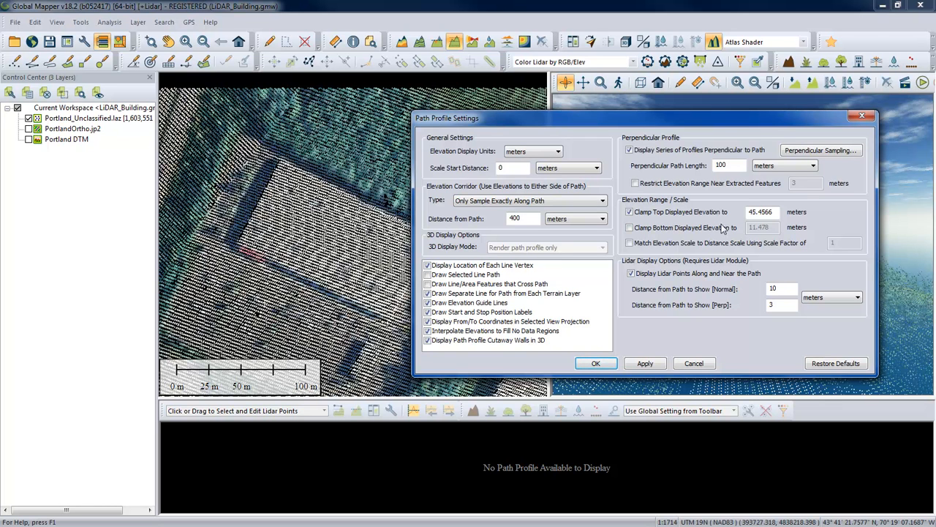
drag(774, 212, 748, 214)
text(32)
click(630, 227)
drag(777, 228, 738, 229)
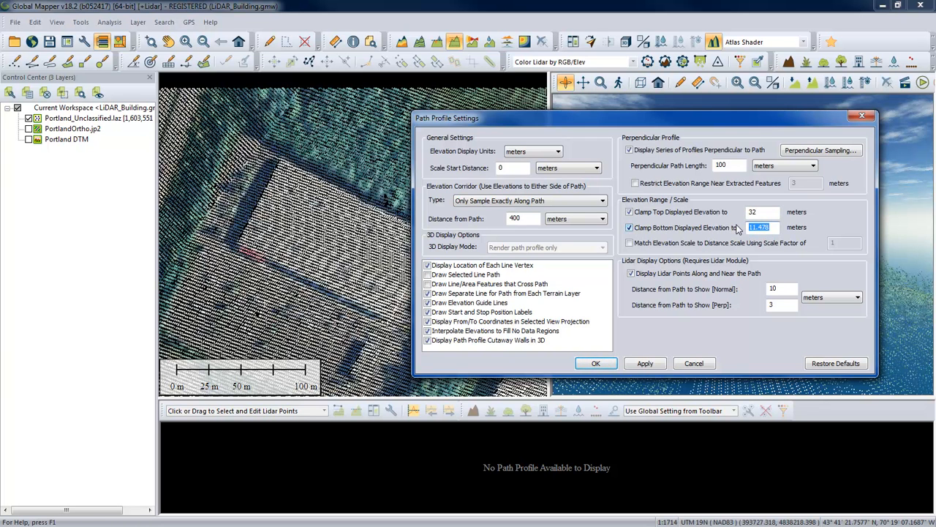
text(27)
click(597, 363)
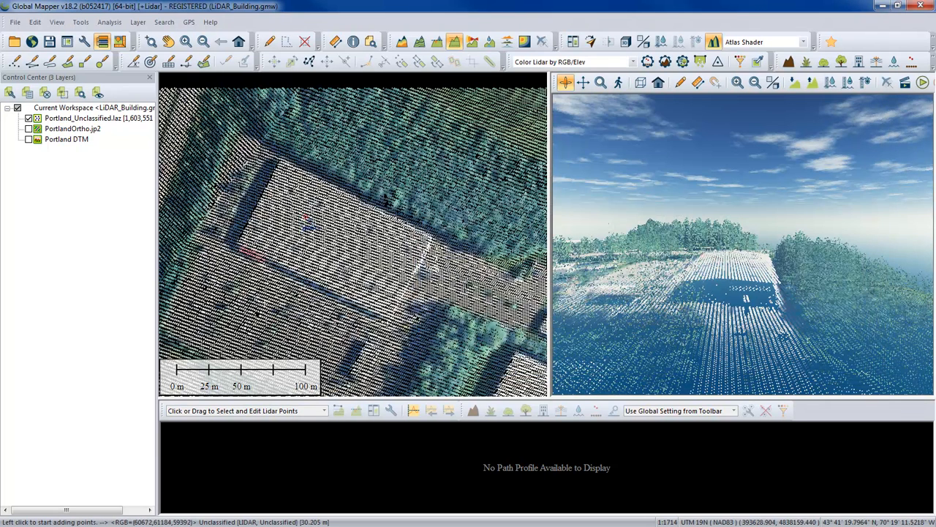
Draw a profile path lengthwise along the middle of the building roof, and enlarge the profile view.
click(237, 191)
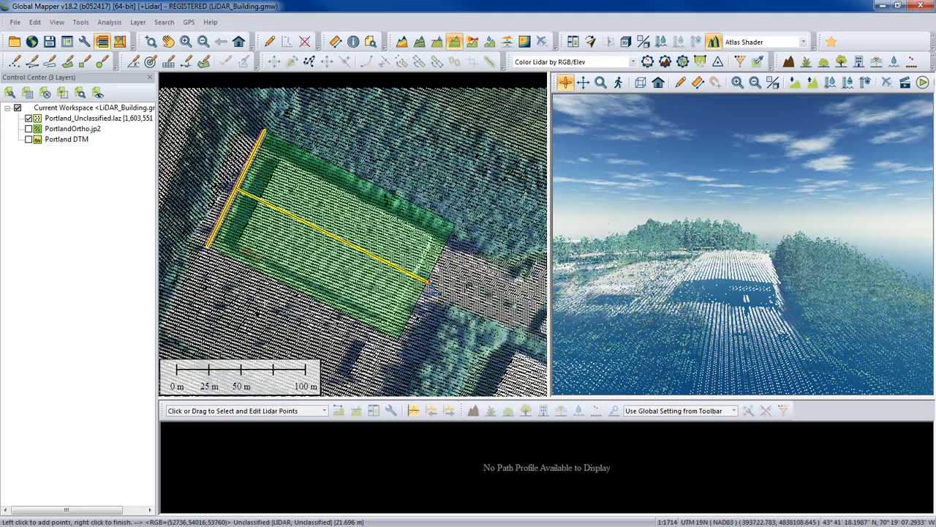
right_click(430, 285)
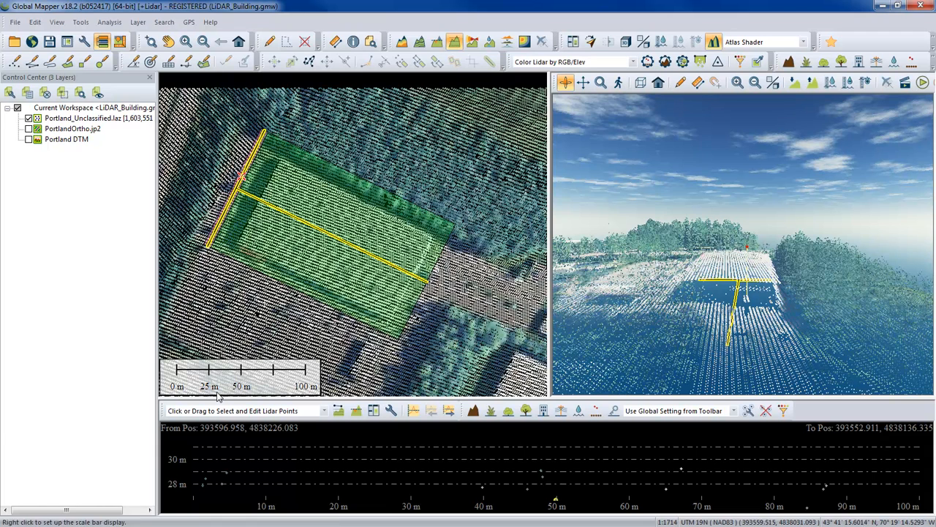
drag(377, 400, 379, 363)
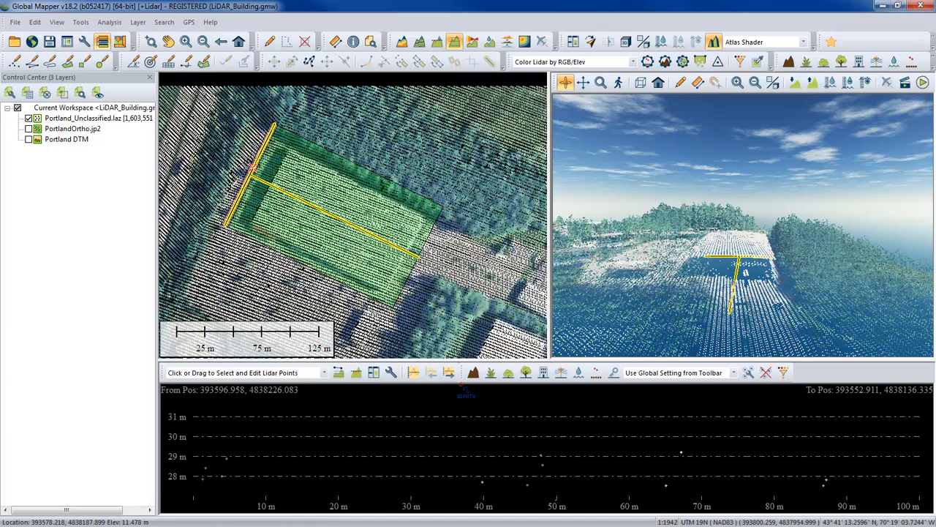
Step through the perpendicular profiles to the first full roof cross-section near the start of the building, comparing adjacent profiles.
click(449, 373)
click(450, 373)
click(449, 373)
click(449, 373)
click(449, 374)
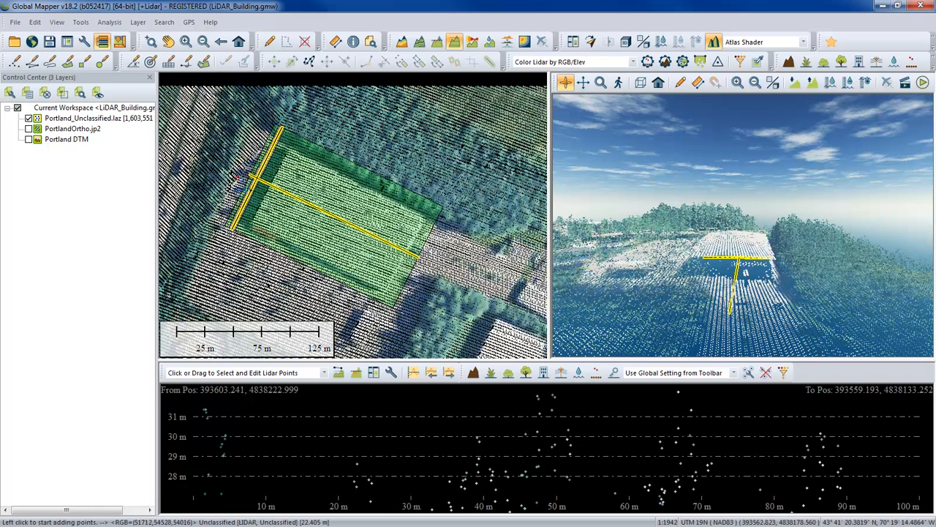
click(449, 373)
click(449, 373)
click(449, 373)
click(449, 373)
click(449, 373)
click(449, 373)
click(449, 373)
click(449, 373)
click(449, 373)
click(450, 373)
click(450, 373)
click(449, 373)
click(449, 373)
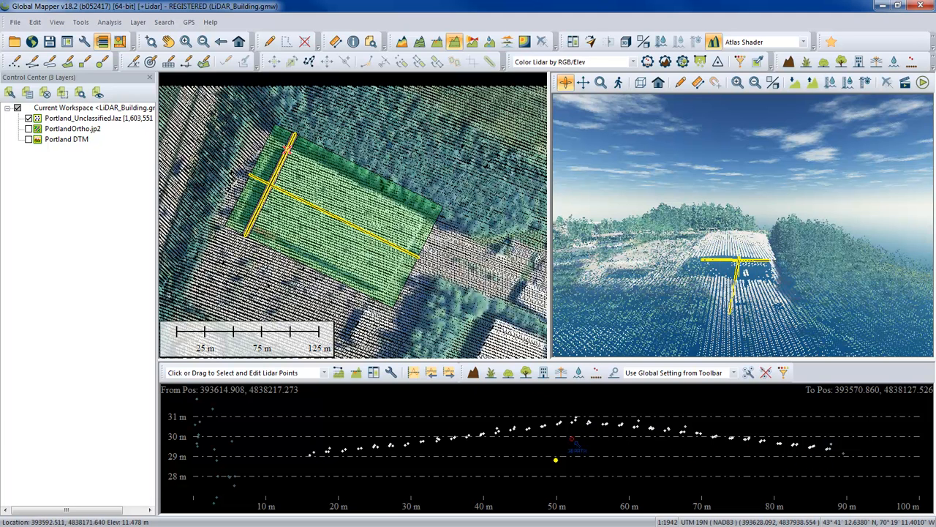
mouse_move(579, 424)
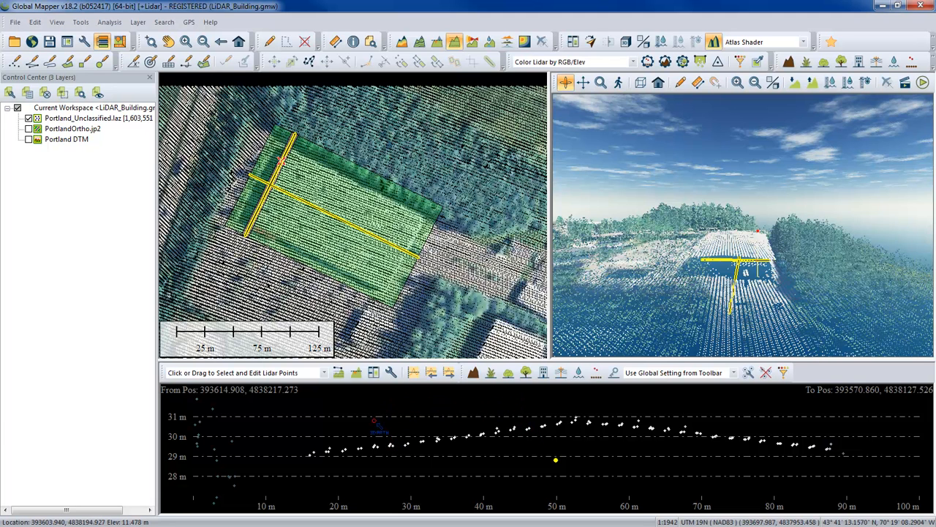
click(430, 373)
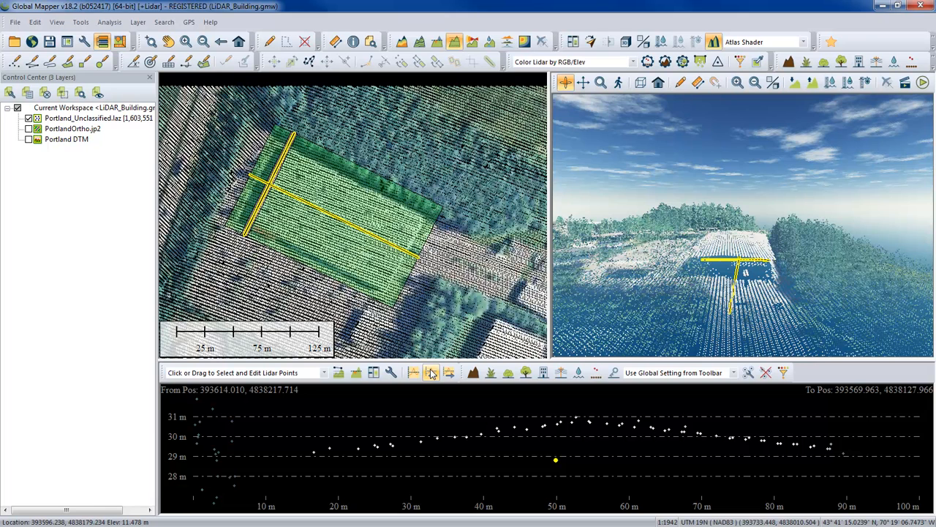
click(429, 374)
click(428, 374)
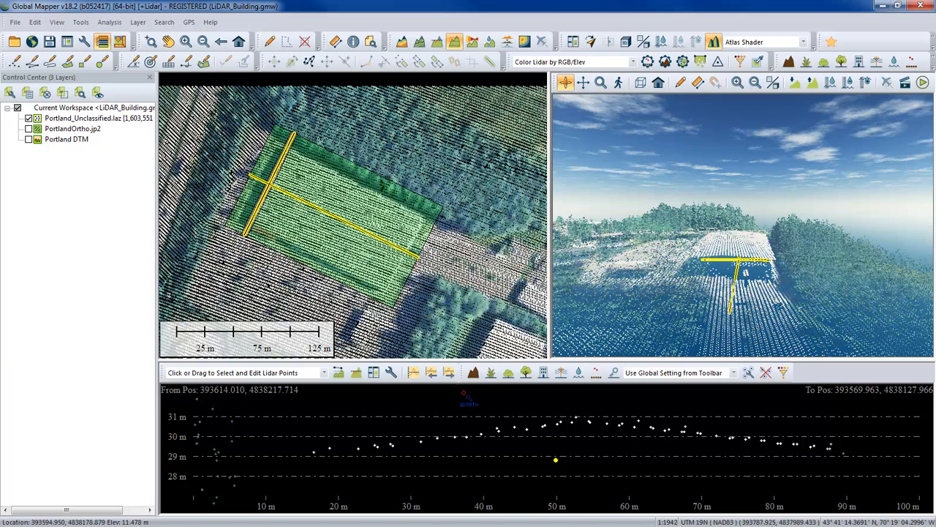
Start perpendicular profile extraction and add a new area feature of type Building - Roof, without a uniform vertex elevation.
click(414, 374)
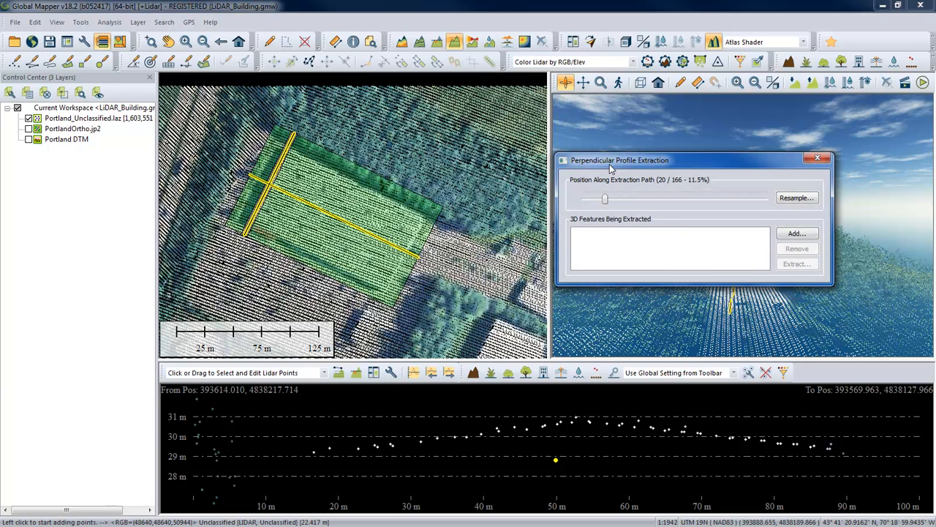
click(796, 235)
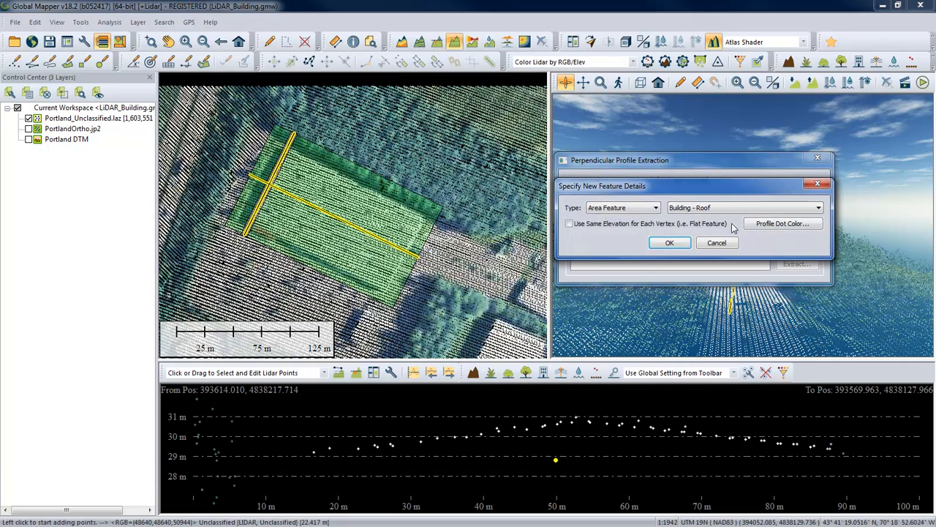
click(642, 210)
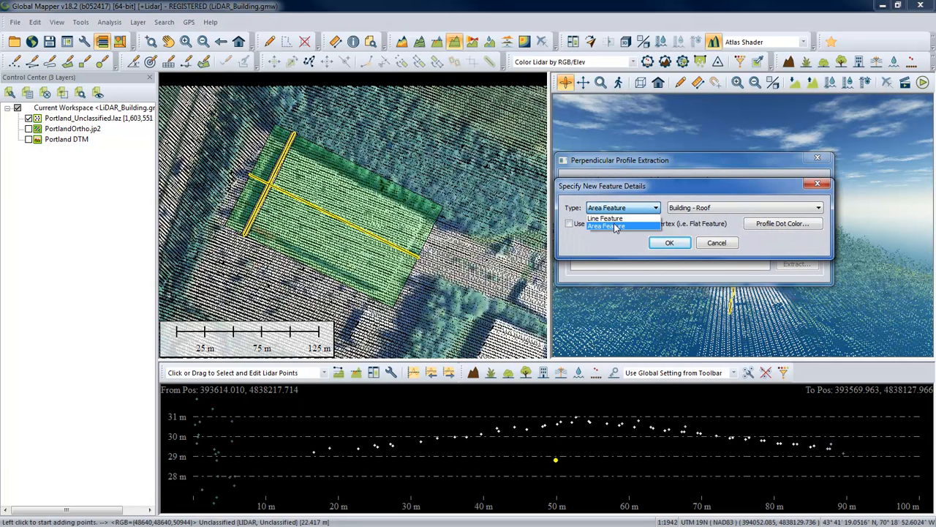
click(615, 226)
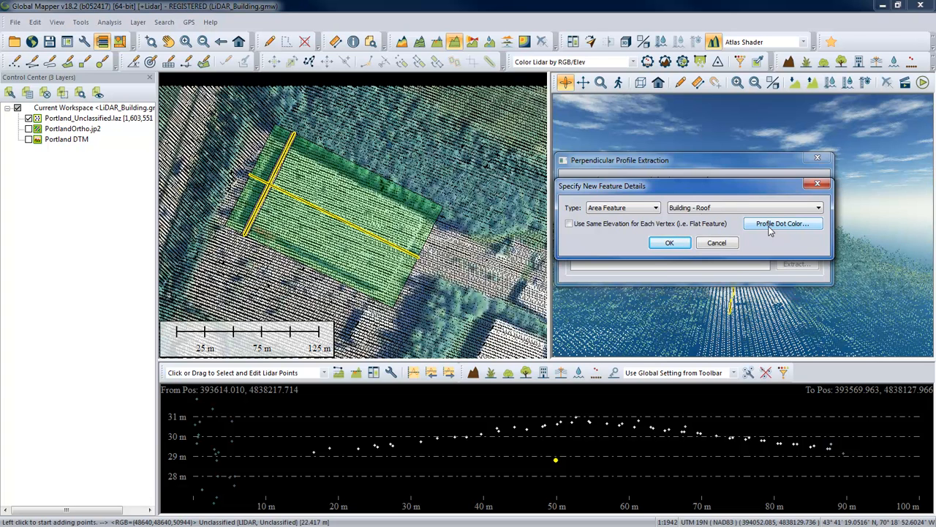
click(667, 243)
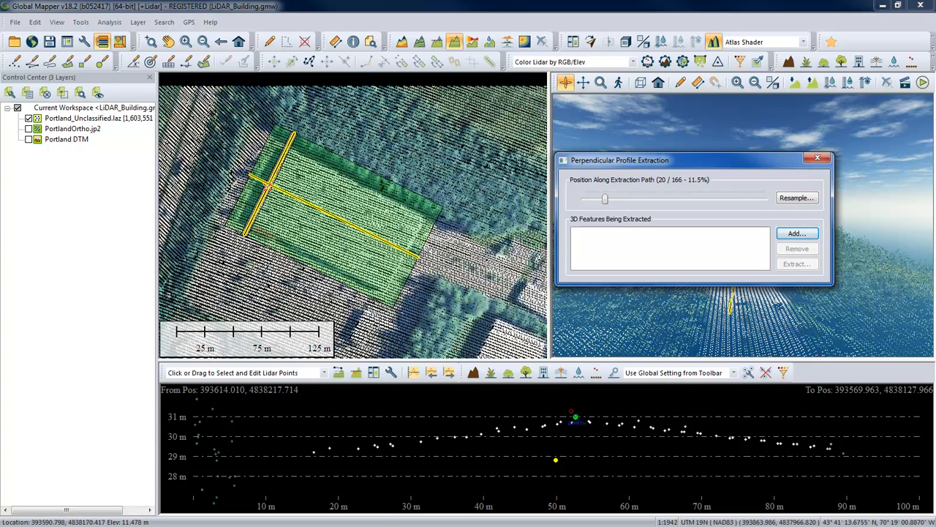
In profile 21, place the first roof area's vertices at the ridge, about 53 m along, and the eave, about 17 m along.
click(450, 374)
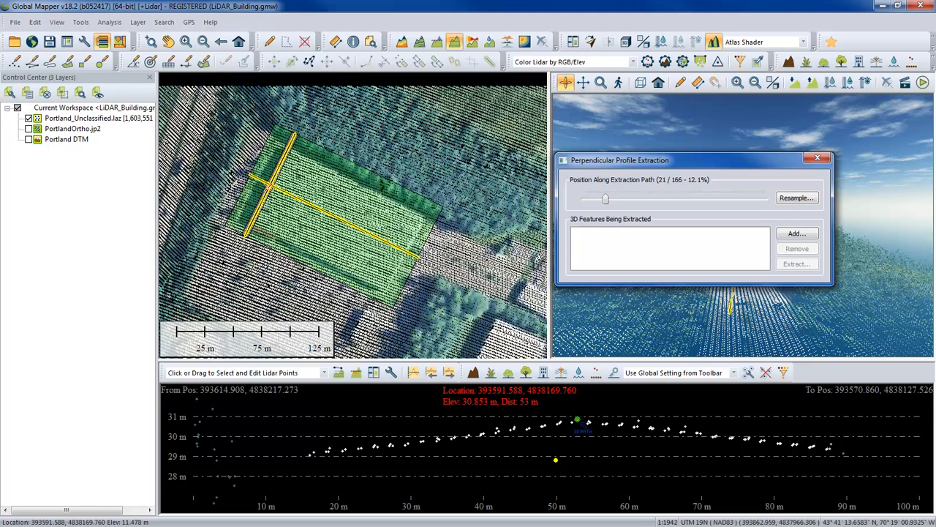
click(577, 420)
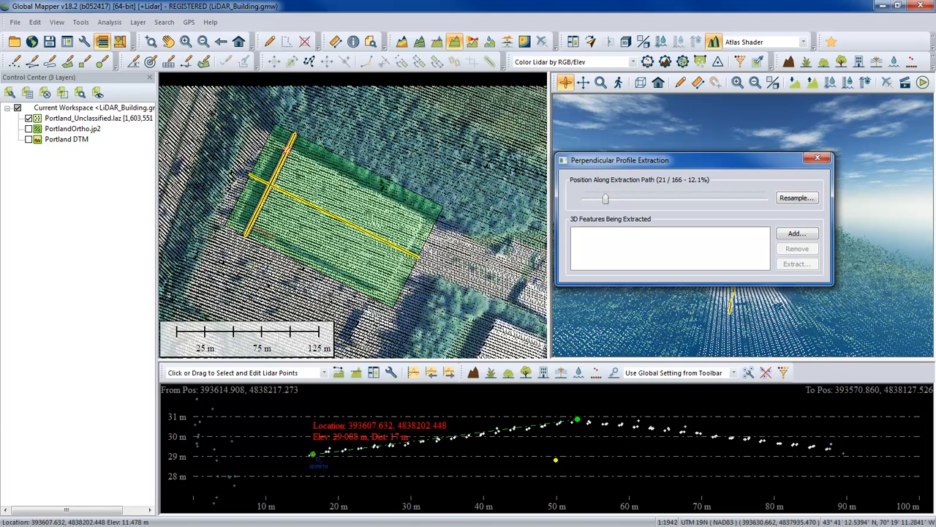
right_click(313, 454)
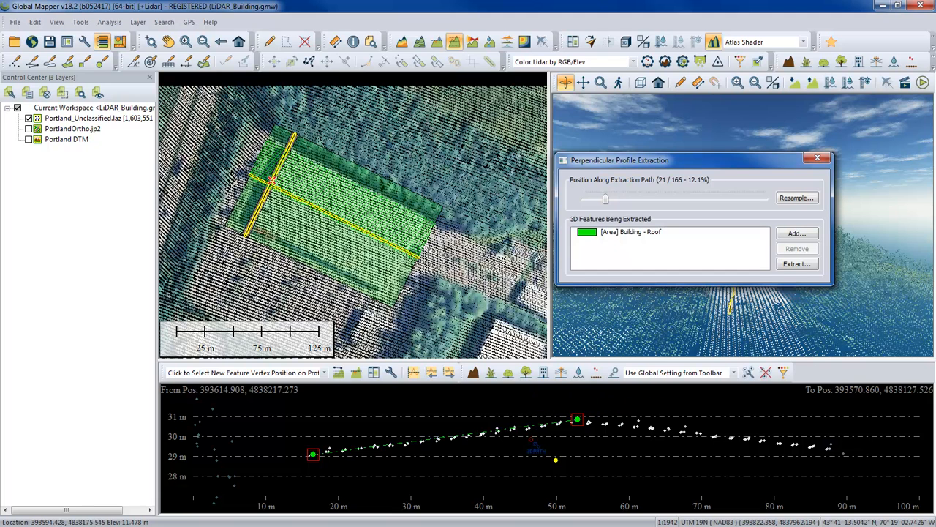
Add a second Building - Roof area feature running from the shared ridge vertex to the opposite eave, about 89 m along profile 21.
mouse_move(549, 446)
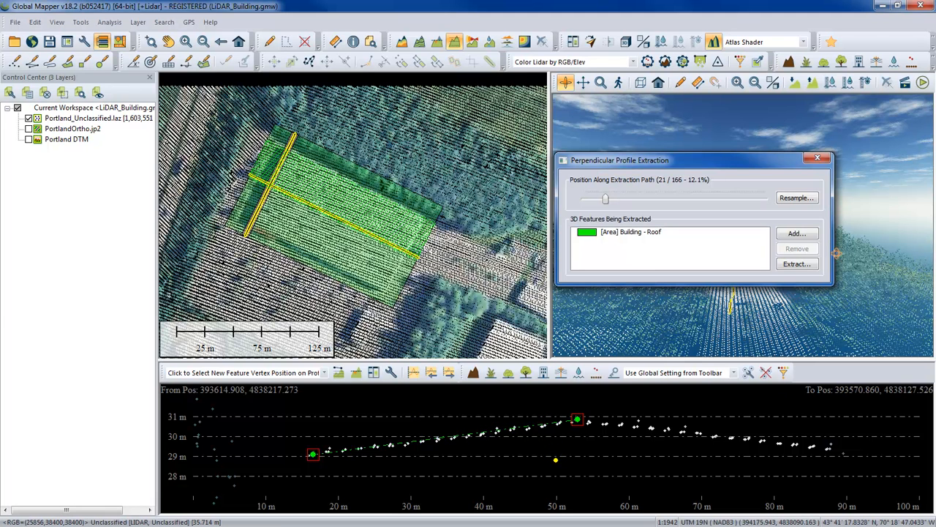
click(795, 234)
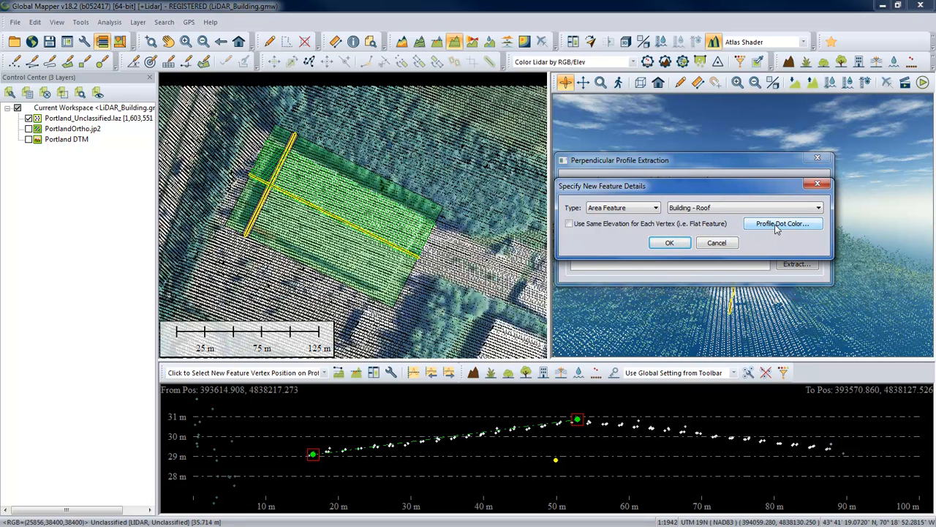
click(672, 244)
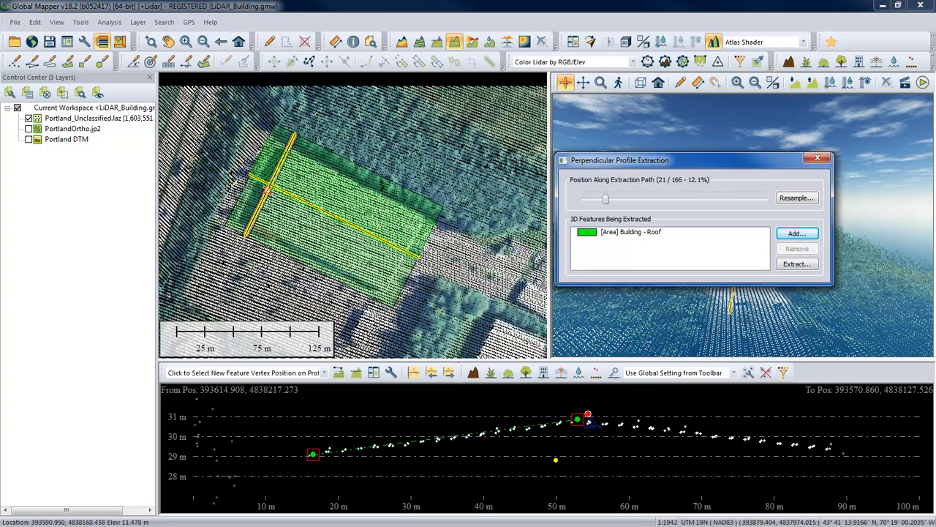
mouse_move(588, 421)
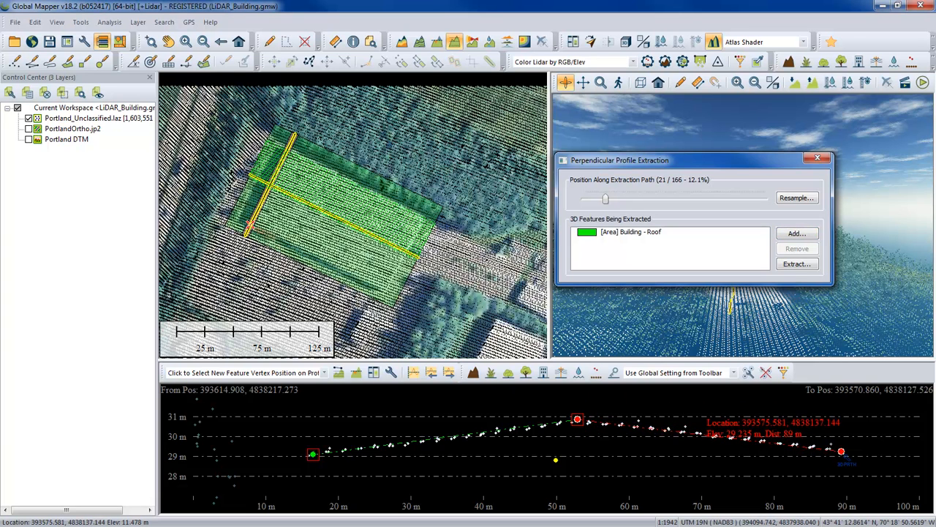
click(838, 452)
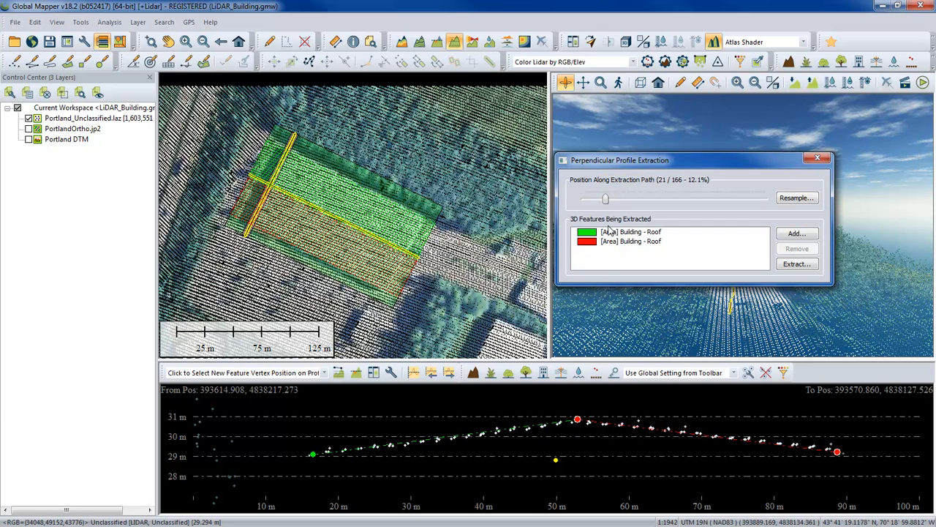
Move to profile 154 and reposition the two eave vertices onto the roof edges, at about 90 m and about 17.5 m along.
drag(606, 203, 762, 226)
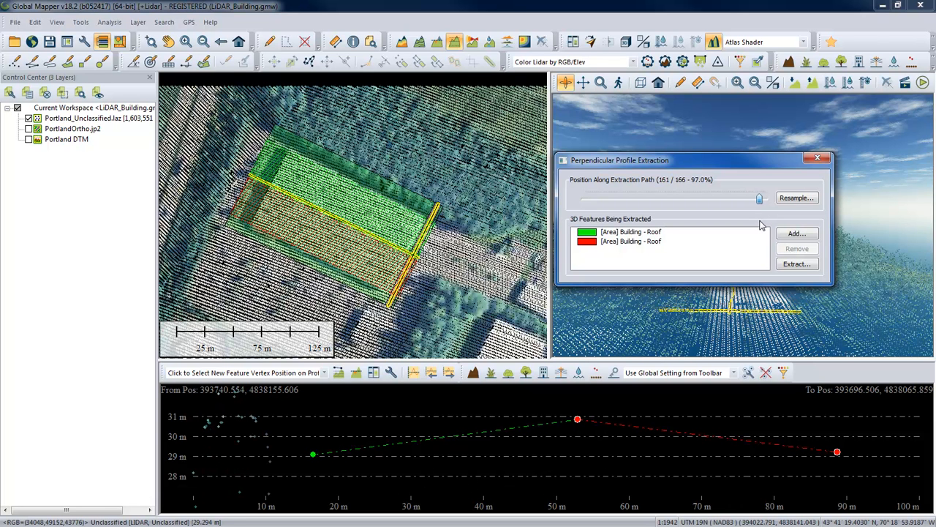
drag(761, 226, 754, 226)
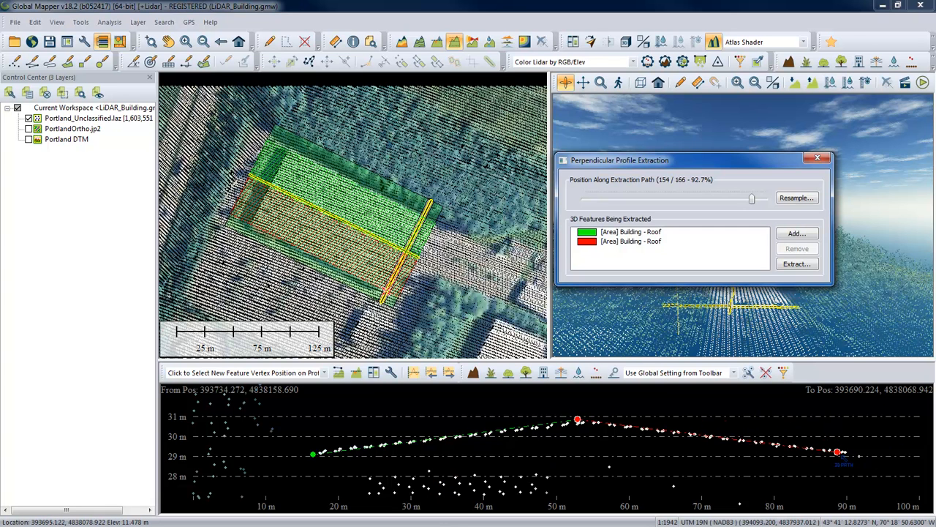
click(838, 452)
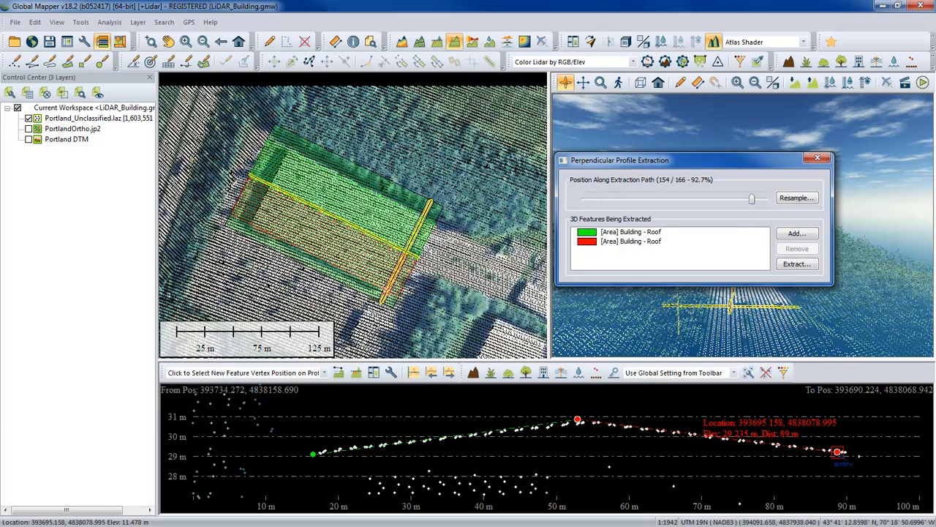
drag(839, 452, 848, 454)
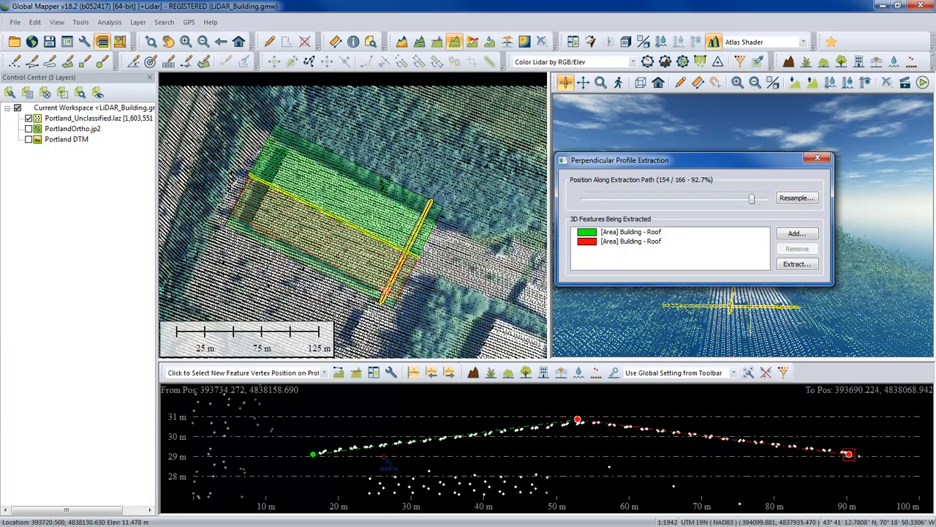
click(313, 454)
drag(313, 454, 320, 453)
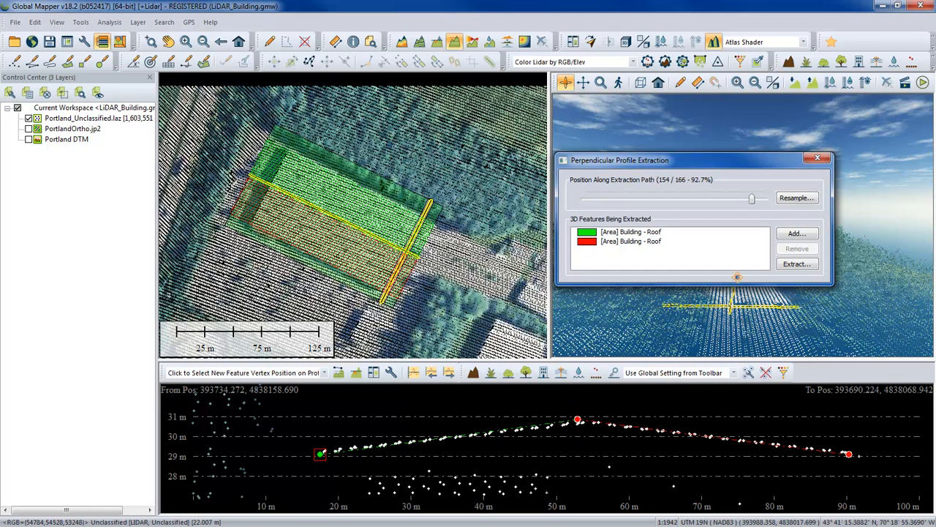
Return to profile 21 and make both Building - Roof areas start at that profile.
drag(752, 205, 587, 211)
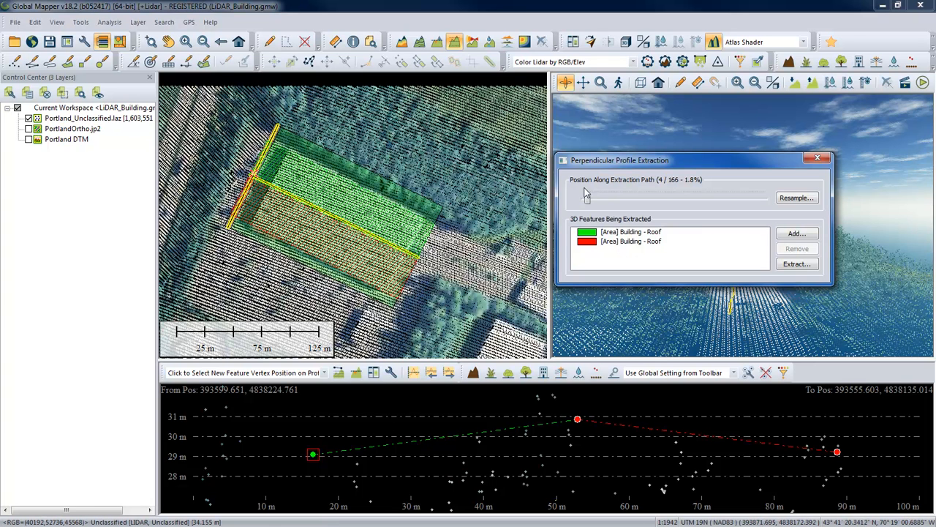
drag(587, 200, 581, 205)
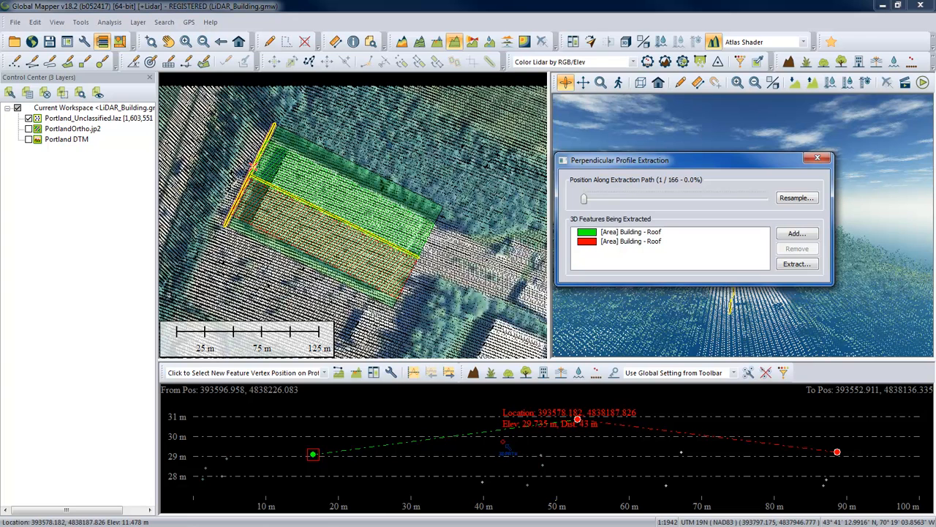
drag(584, 206, 605, 212)
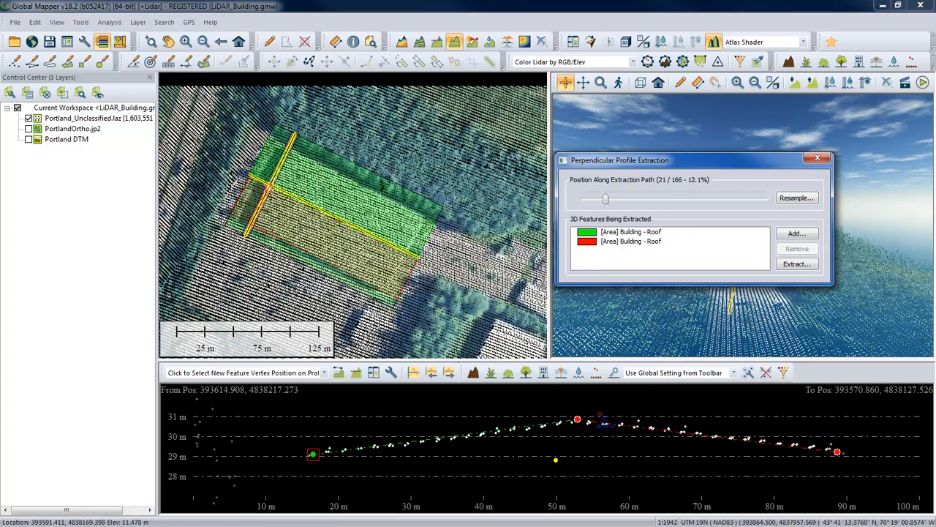
mouse_move(297, 458)
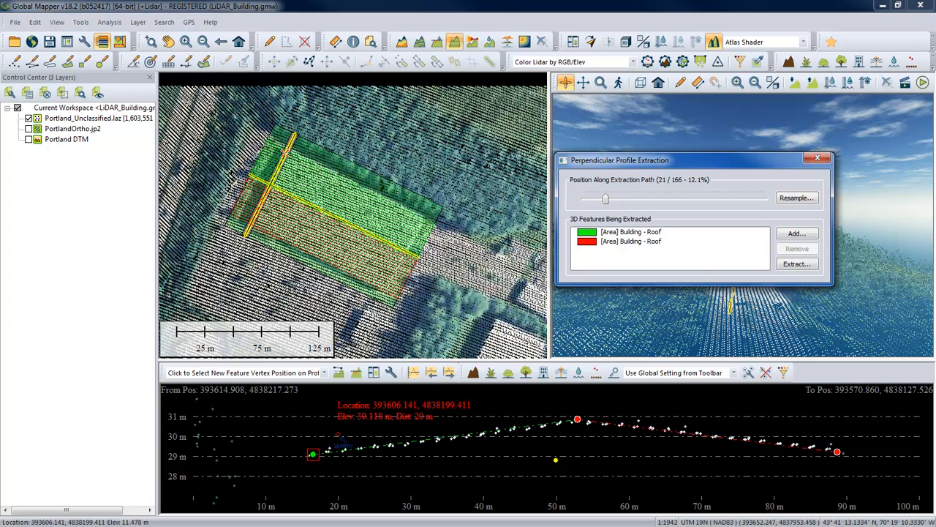
right_click(339, 437)
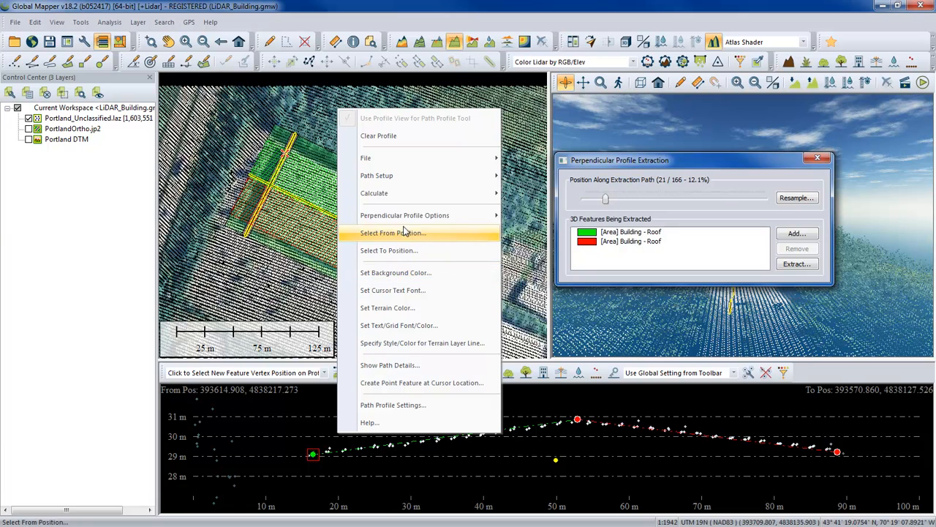
mouse_move(410, 221)
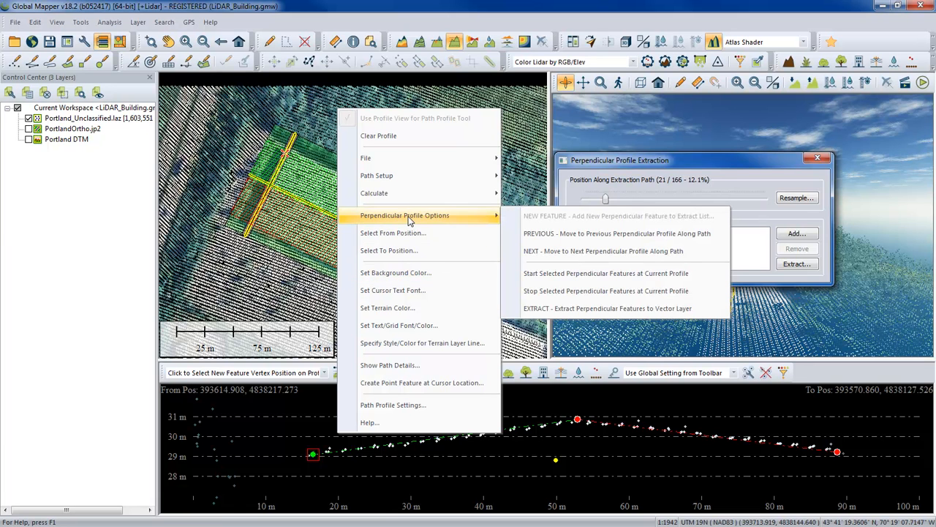
click(568, 281)
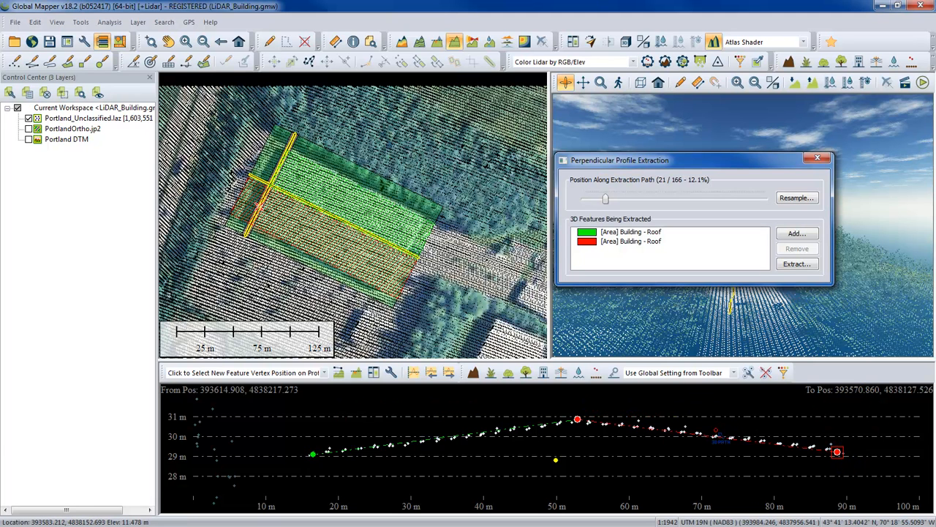
right_click(772, 431)
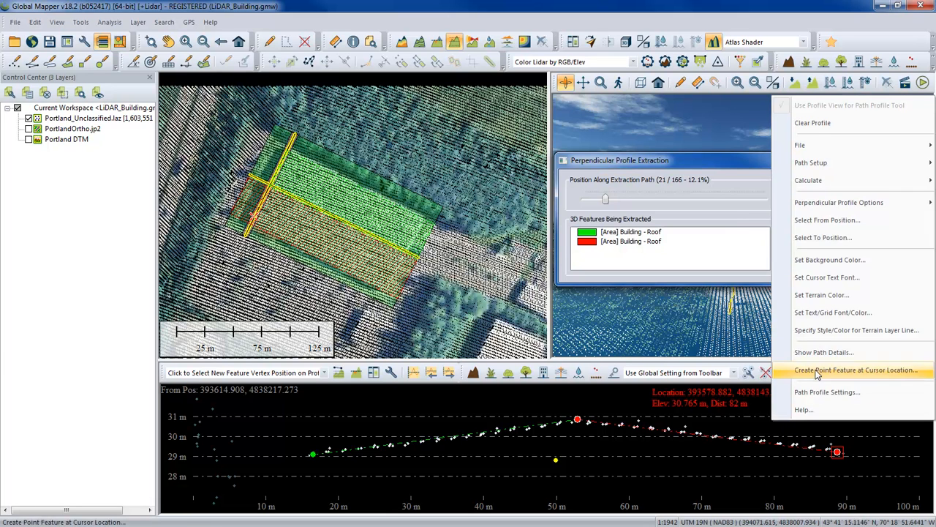
mouse_move(809, 207)
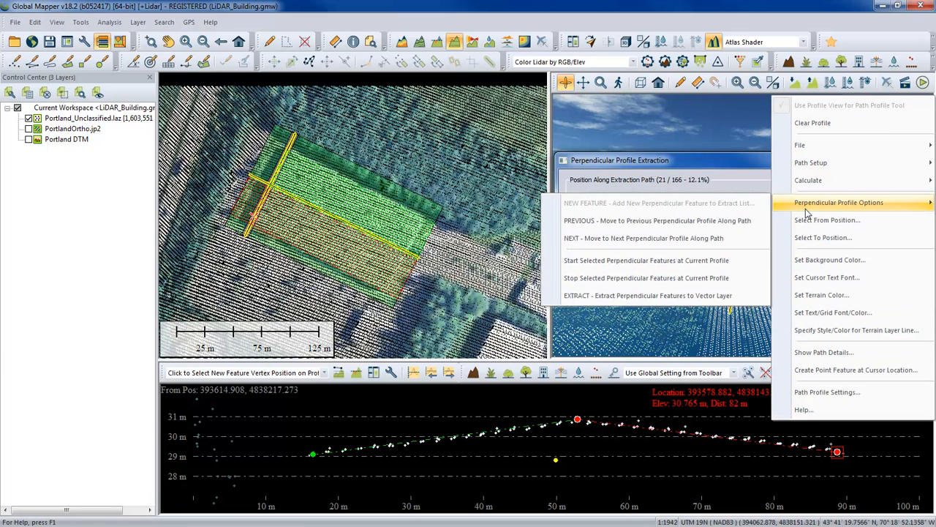
click(653, 262)
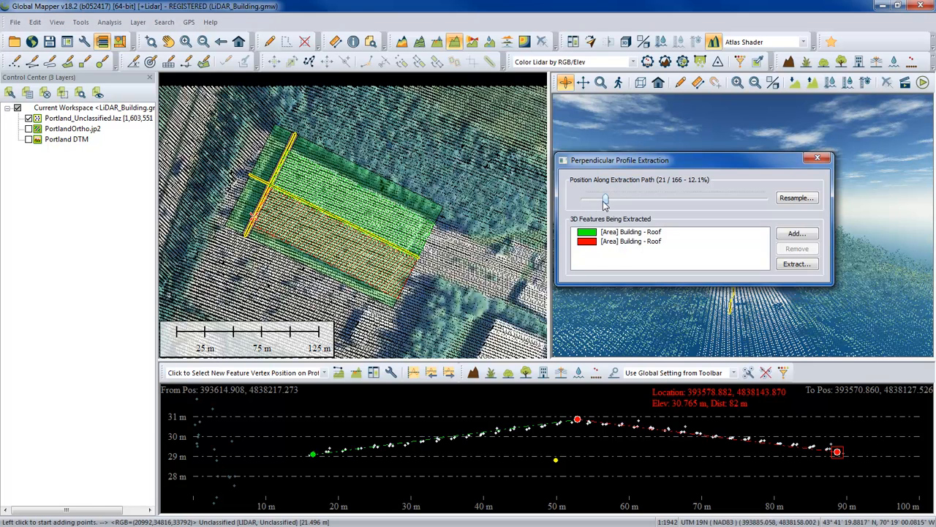
Go to profile 154 and make both Building - Roof areas stop at that profile.
drag(606, 201, 754, 212)
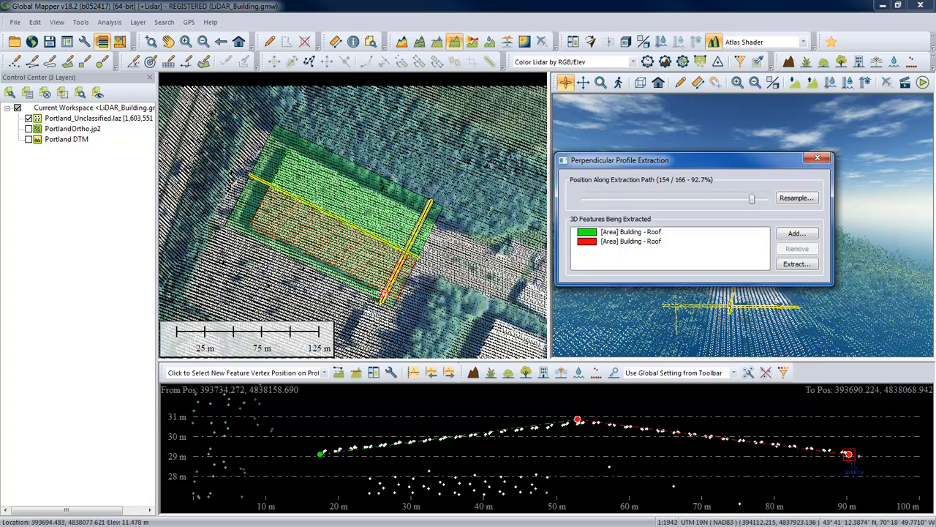
right_click(830, 422)
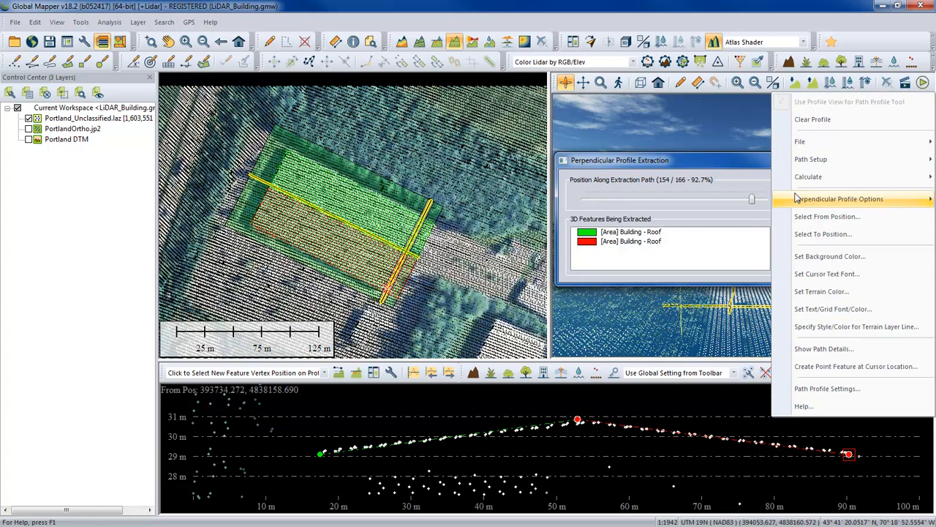
mouse_move(801, 203)
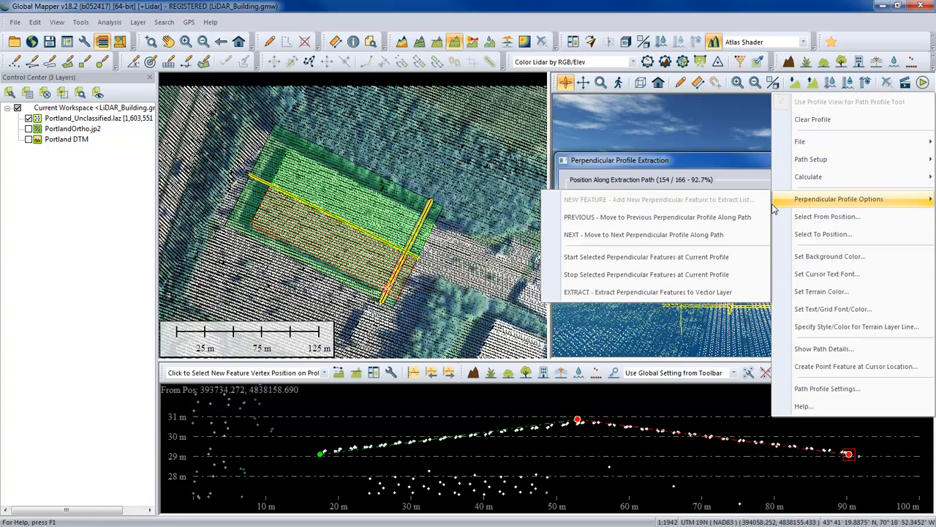
click(657, 277)
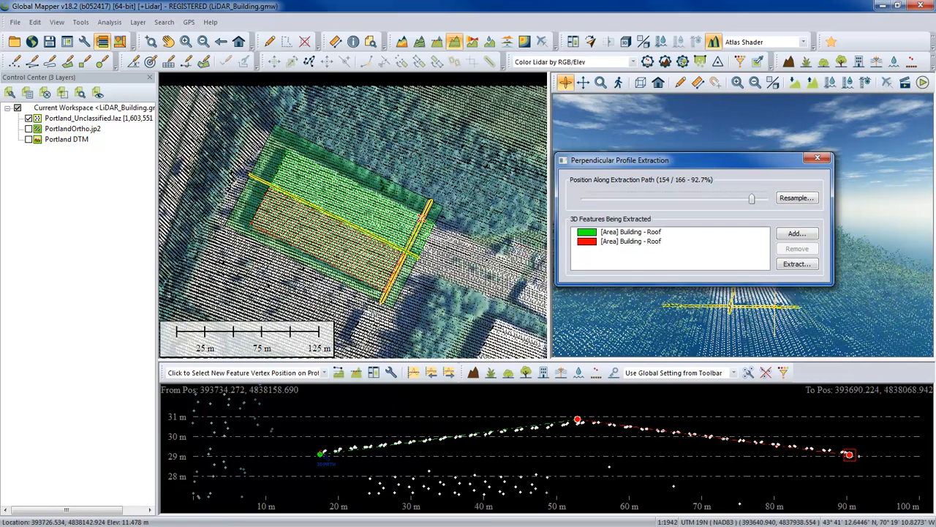
right_click(347, 423)
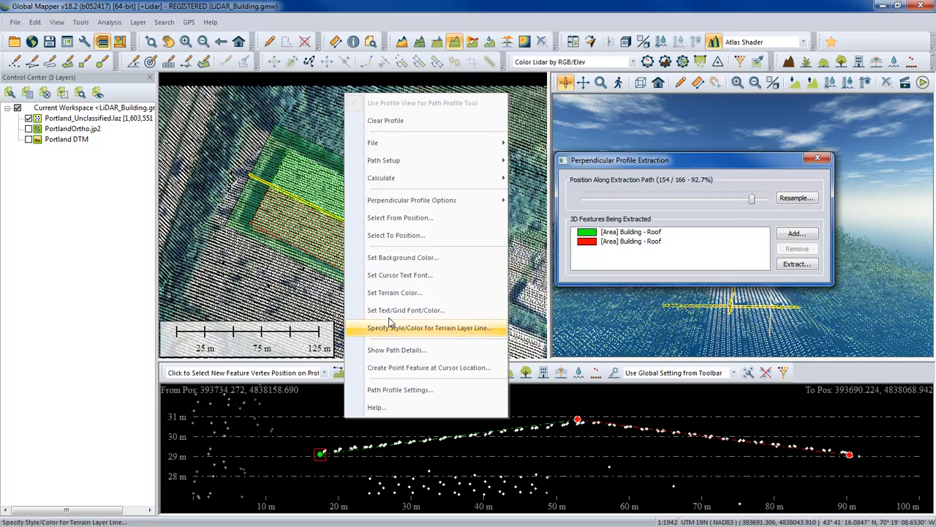
mouse_move(443, 200)
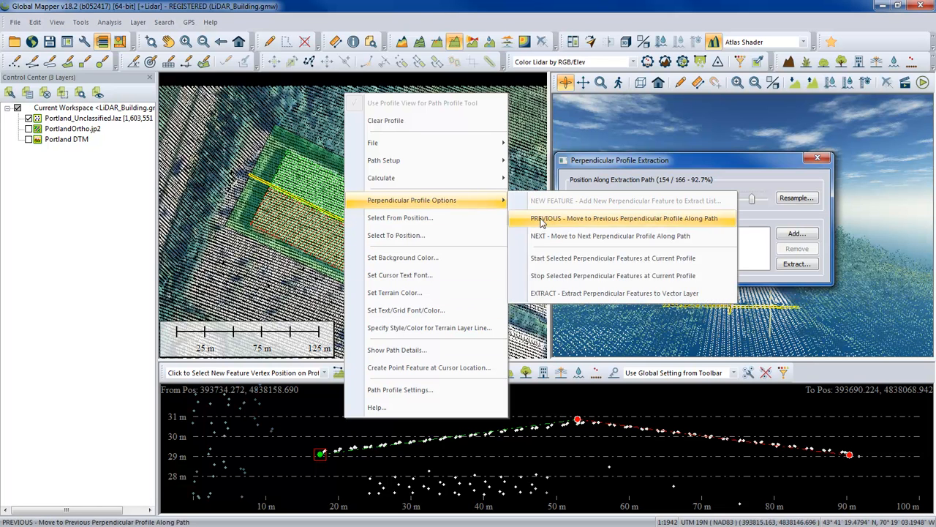
click(570, 276)
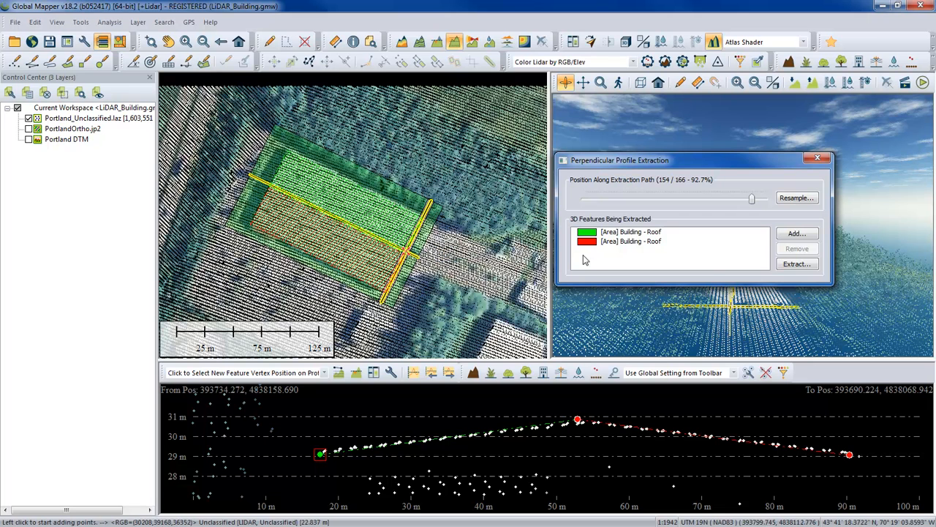
Extract both roof areas to the User Created Features layer as Building - Roof with Absolute altitude mode, and close the extraction dialog.
click(796, 265)
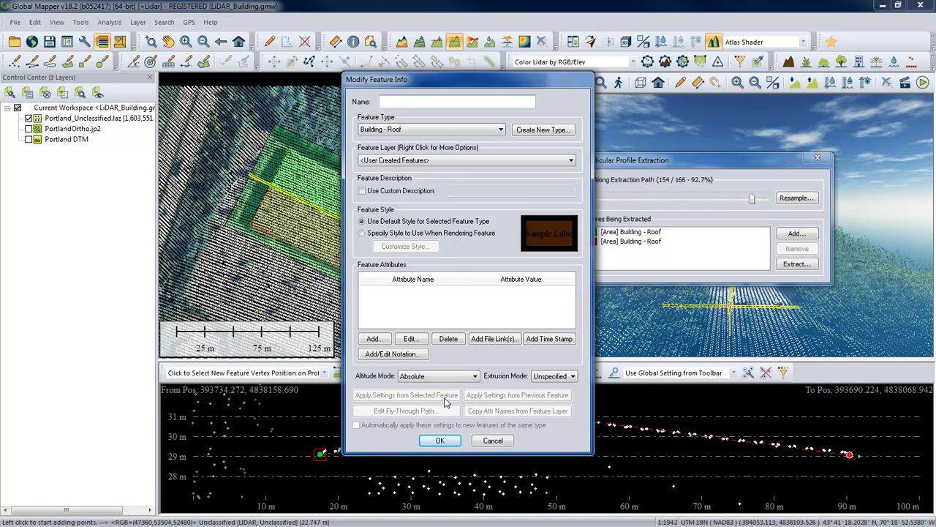
click(442, 440)
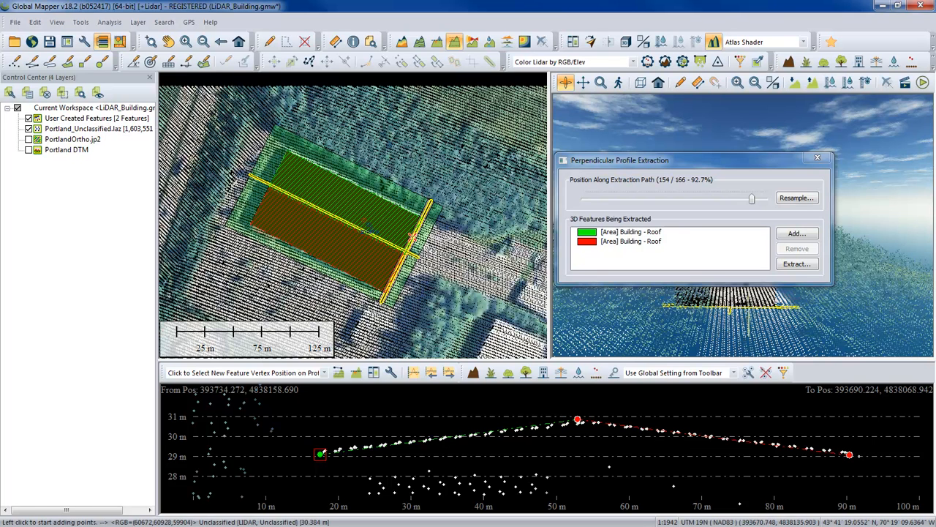
click(818, 160)
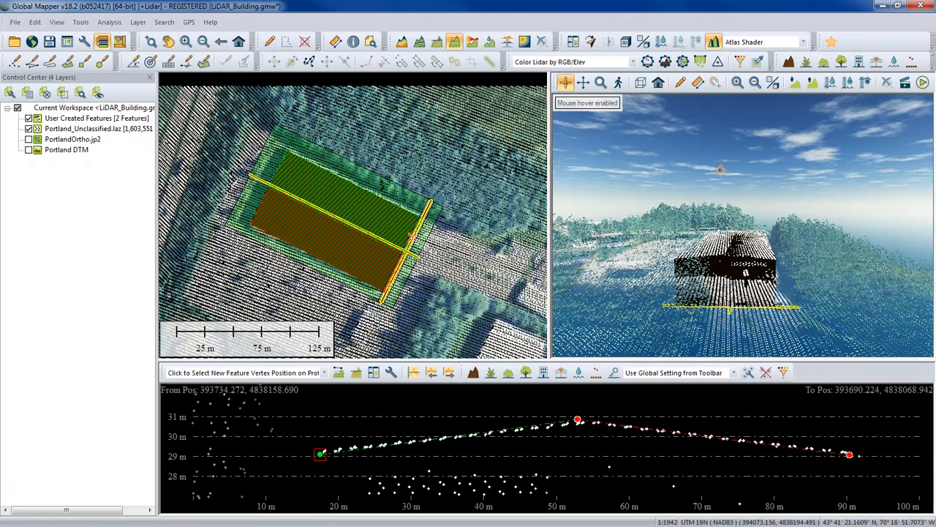
Hide the Portland_Unclassified.laz layer and show PortlandOrtho.jp2 and Portland DTM to inspect the extracted roof in 3D.
click(28, 129)
click(28, 129)
click(29, 139)
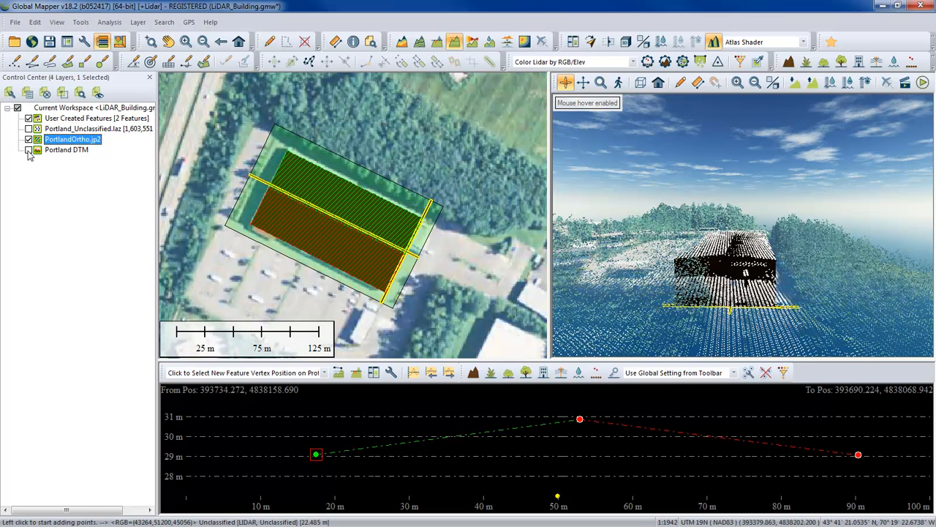
click(28, 150)
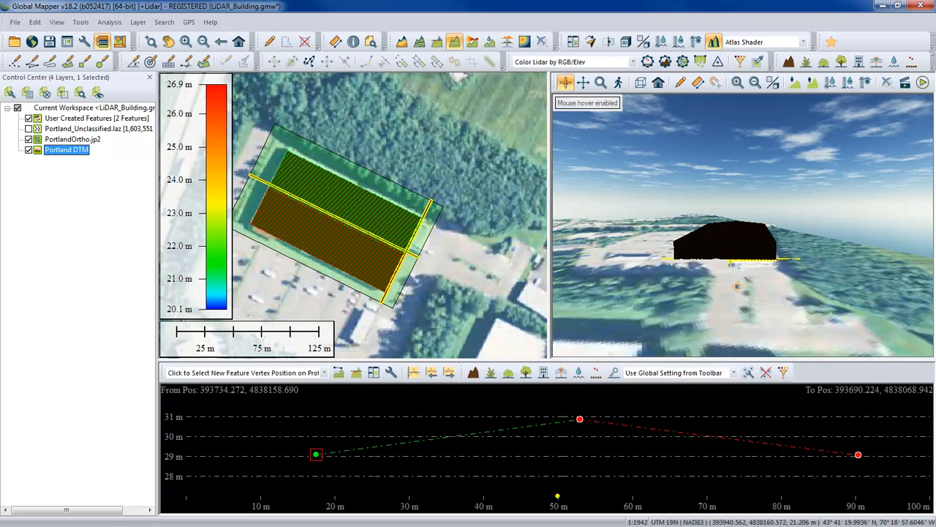
mouse_move(749, 295)
mouse_down()
mouse_move(662, 296)
mouse_move(743, 307)
mouse_move(727, 304)
mouse_move(731, 292)
mouse_up()
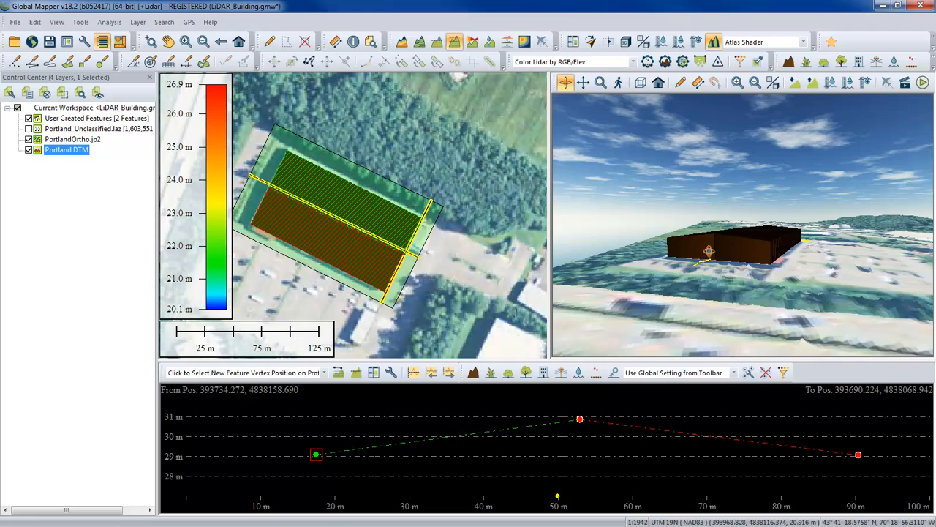
drag(709, 249, 697, 273)
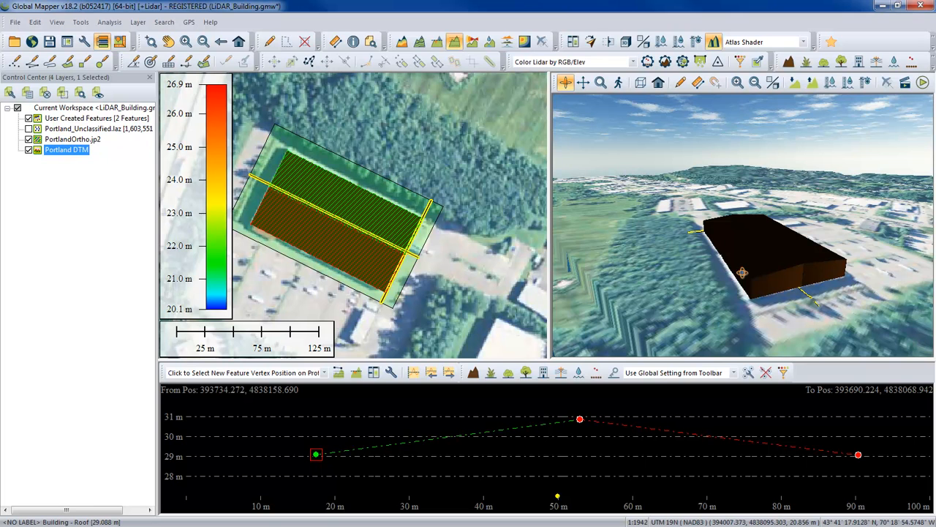